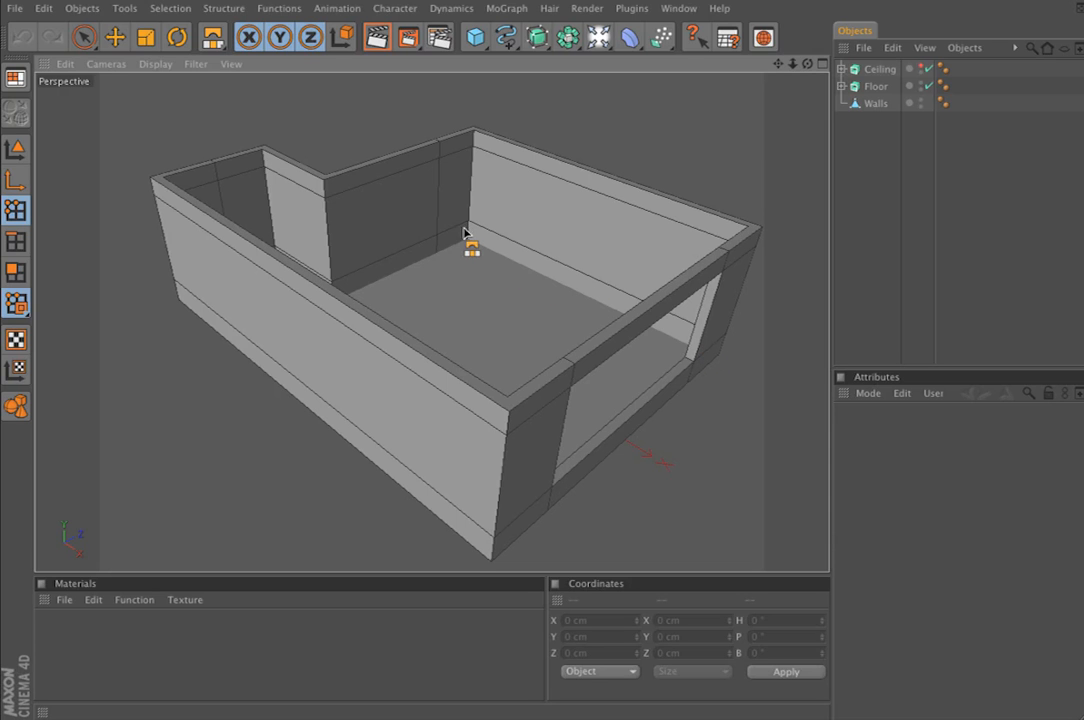
Start a linear spline in the Top view at the main room's upper-left inner corner, about X -275 cm, Z 275 cm
left_click(823, 65)
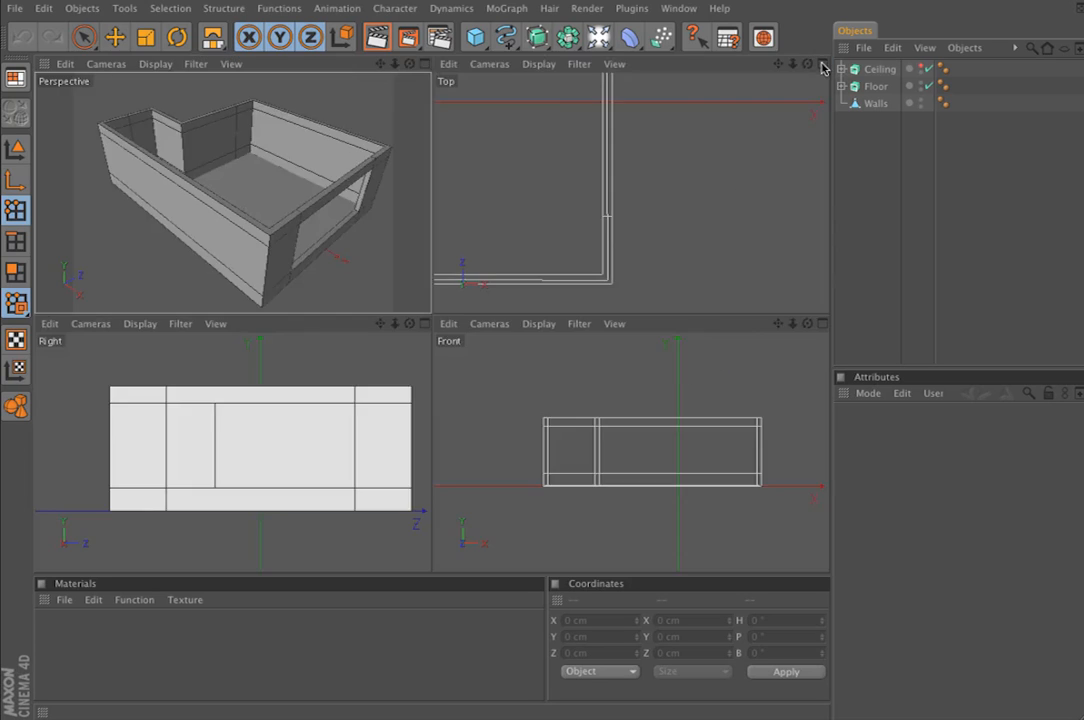
left_click(823, 65)
middle_click_drag(474, 165, 689, 199, "alt")
right_click_drag(650, 269, 540, 274, "alt")
middle_click_drag(653, 276, 789, 330, "alt")
right_click_drag(653, 276, 765, 278, "alt")
middle_click_drag(653, 210, 649, 546, "alt")
right_click_drag(653, 276, 668, 276, "alt")
middle_click_drag(600, 310, 728, 247, "alt")
right_click_drag(653, 276, 703, 276, "alt")
right_click_drag(207, 136, 297, 136, "alt")
middle_click_drag(297, 136, 237, 266, "alt")
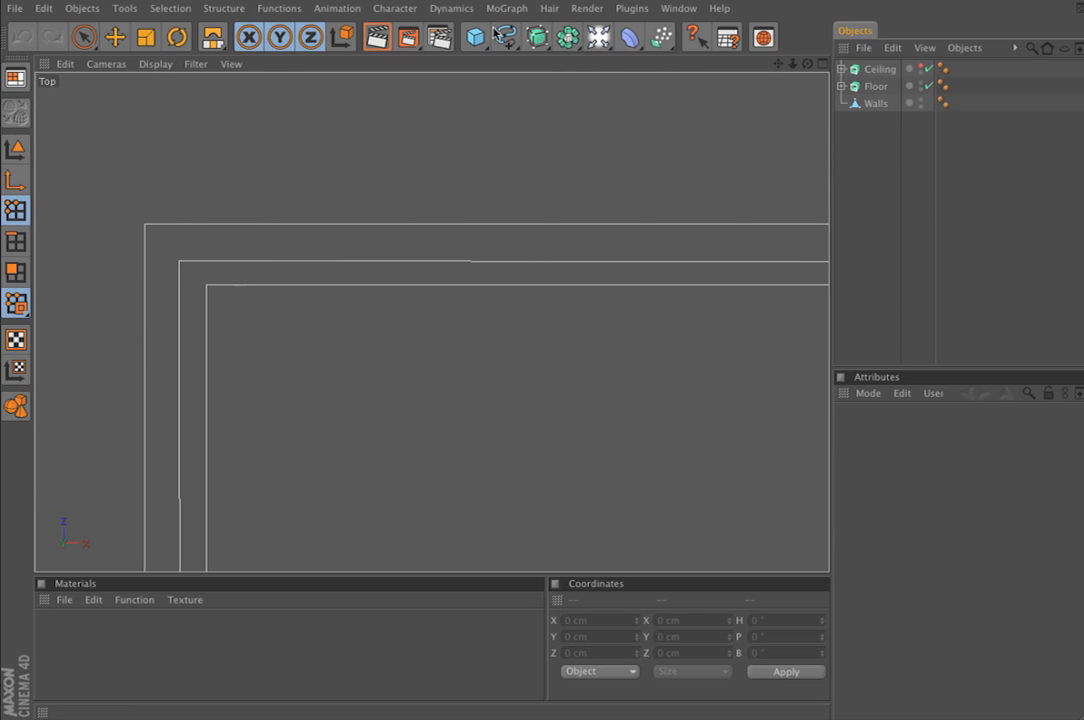
left_click_drag(506, 37, 750, 82)
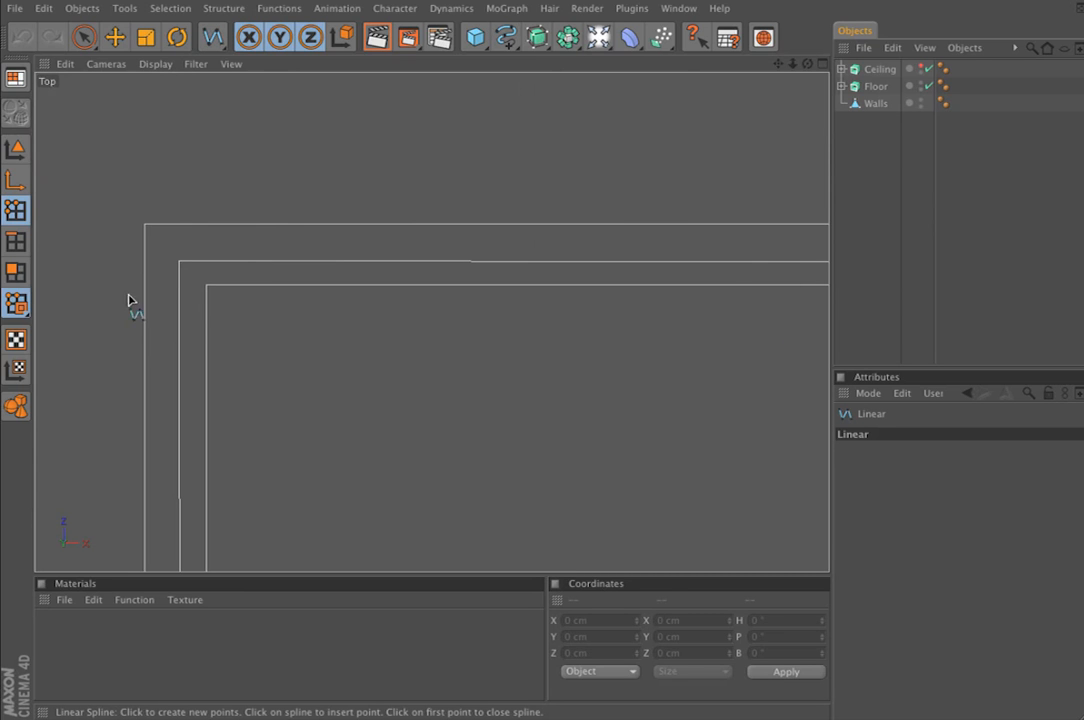
left_click(207, 287)
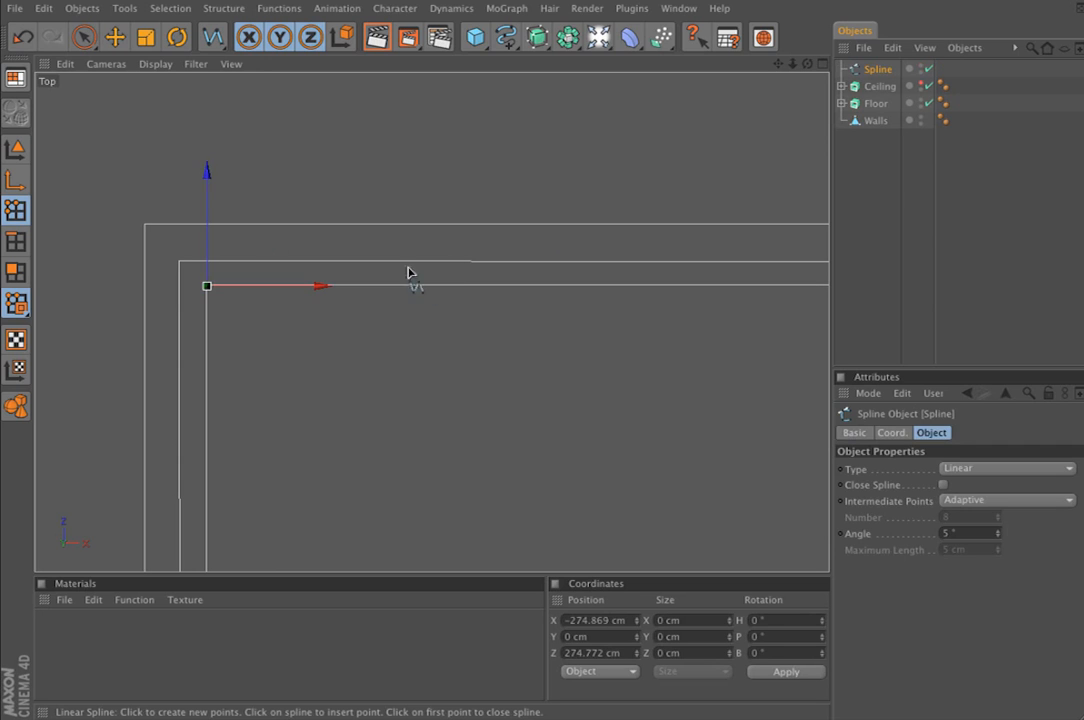
left_click_drag(208, 261, 209, 259)
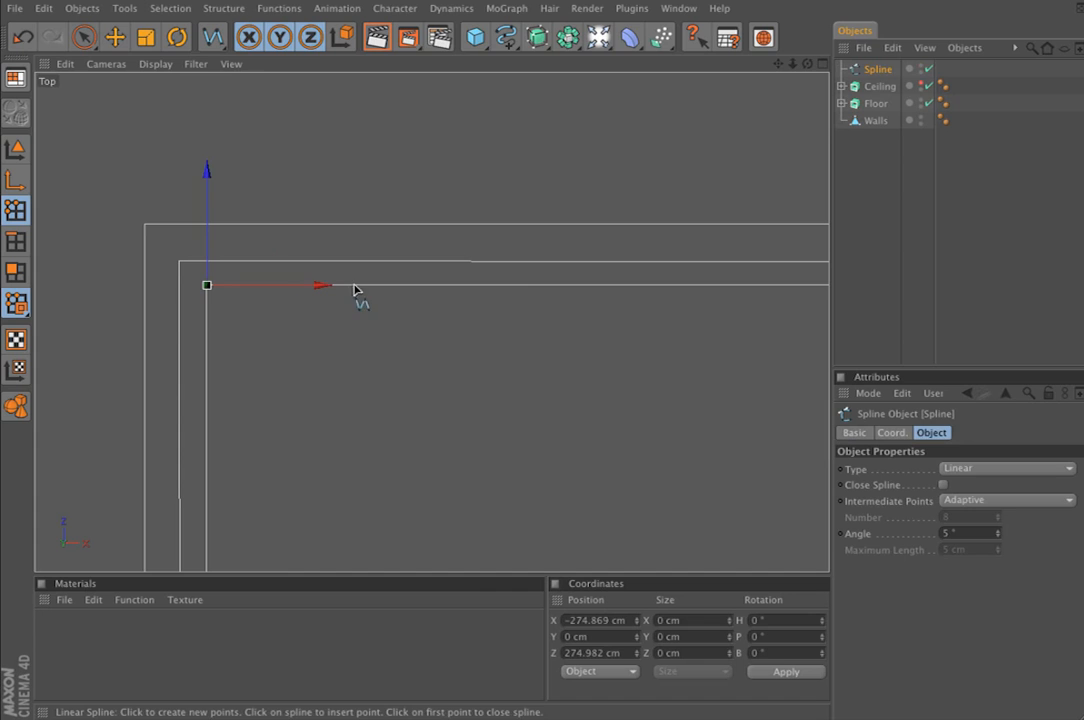
Add a spline point at the room's upper-right inner corner in the Top view
middle_click_drag(319, 290, 2, 314, "alt")
middle_click_drag(800, 300, 85, 319, "alt")
middle_click_drag(495, 283, 523, 281, "alt")
right_click_drag(523, 281, 795, 281, "alt")
left_click(303, 355)
Add a spline point at the room's lower-right inner corner, about X 275 cm, Z -275 cm
right_click_drag(353, 322, 280, 322, "alt")
right_click_drag(576, 353, 500, 353, "alt")
middle_click_drag(576, 353, 620, 125, "alt")
right_click_drag(563, 406, 680, 406, "alt")
middle_click_drag(563, 406, 502, 137, "alt")
right_click_drag(563, 406, 640, 406, "alt")
middle_click_drag(563, 406, 549, 439, "alt")
middle_click_drag(516, 375, 501, 410, "alt")
left_click(492, 262)
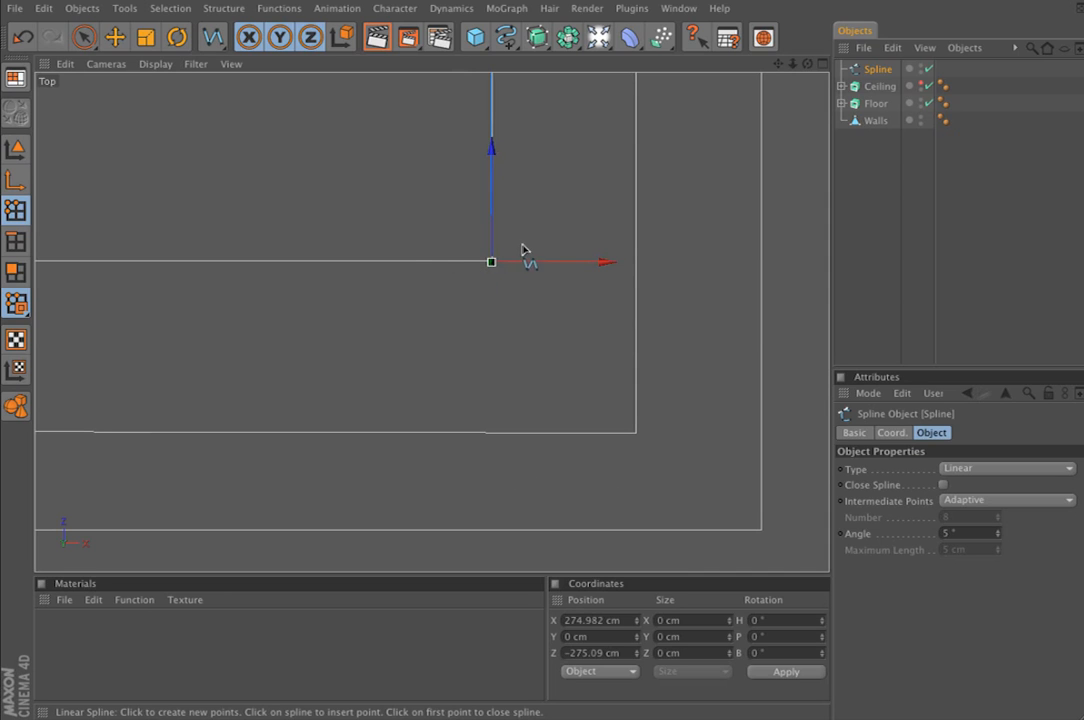
Continue the spline to the lower-left inner corner, about X -457 cm, Z -275 cm, and align the point with the wall
middle_click_drag(437, 272, 1080, 297, "alt")
right_click_drag(437, 272, 305, 272, "alt")
middle_click_drag(437, 272, 1080, 387, "alt")
middle_click_drag(200, 300, 708, 261, "alt")
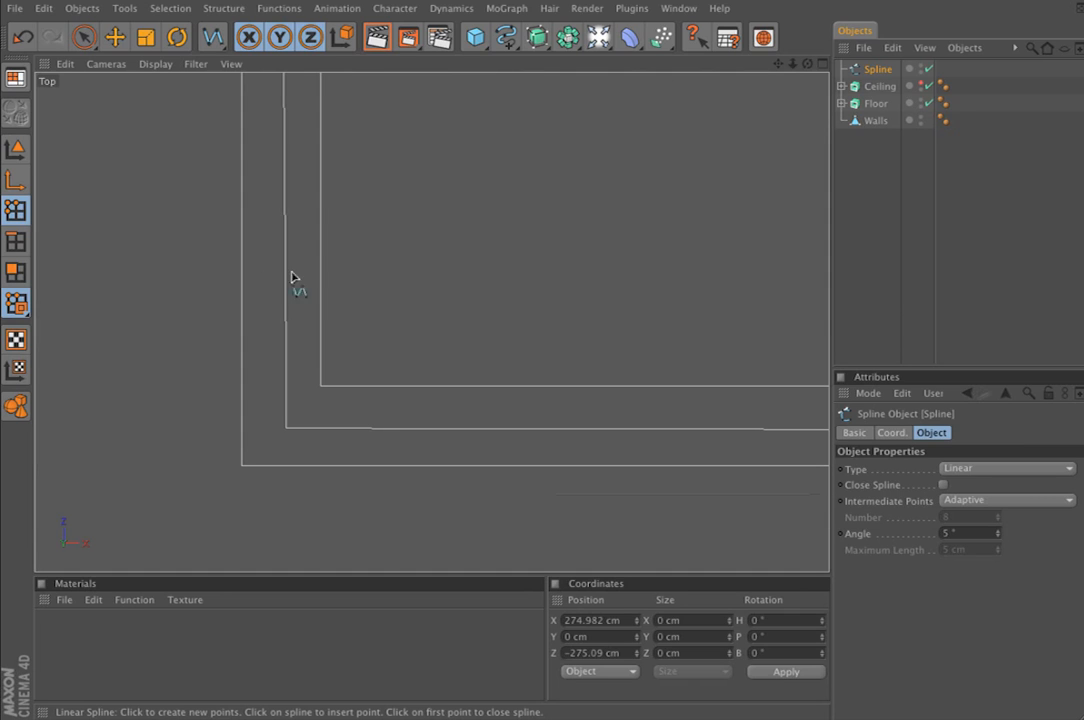
left_click(320, 388)
left_click_drag(320, 358, 320, 357)
Add a spline point at the recess's upper-left inner corner, about X -457 cm, Z -88 cm
middle_click_drag(443, 350, 416, 620, "alt")
middle_click_drag(443, 240, 442, 717, "alt")
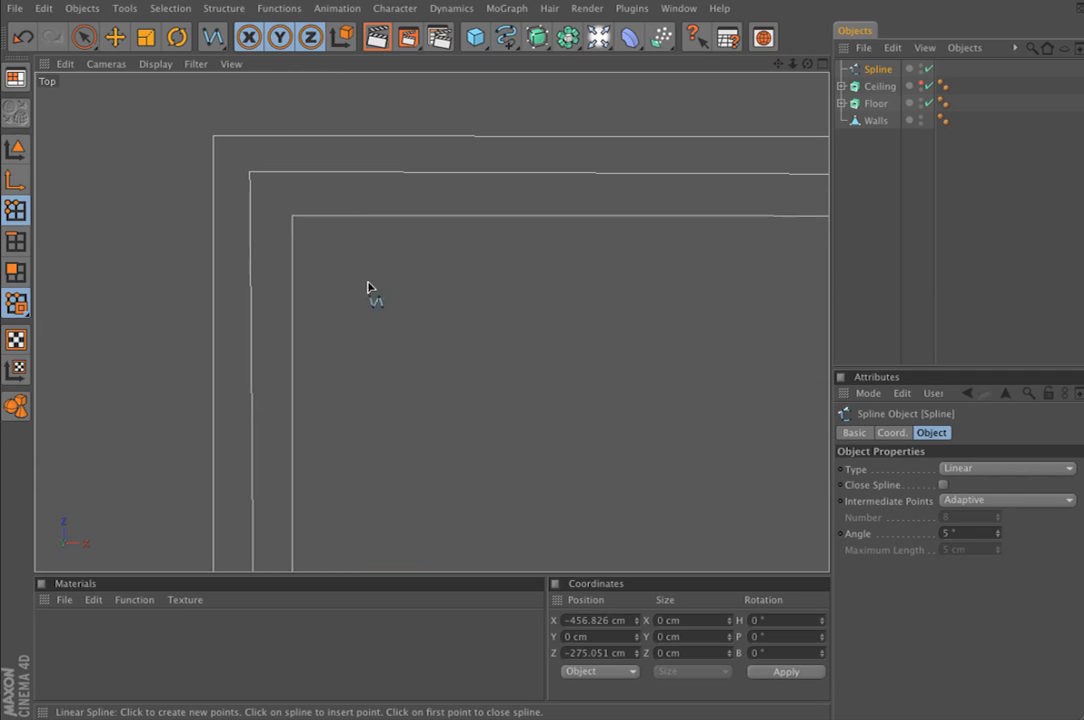
left_click(293, 217)
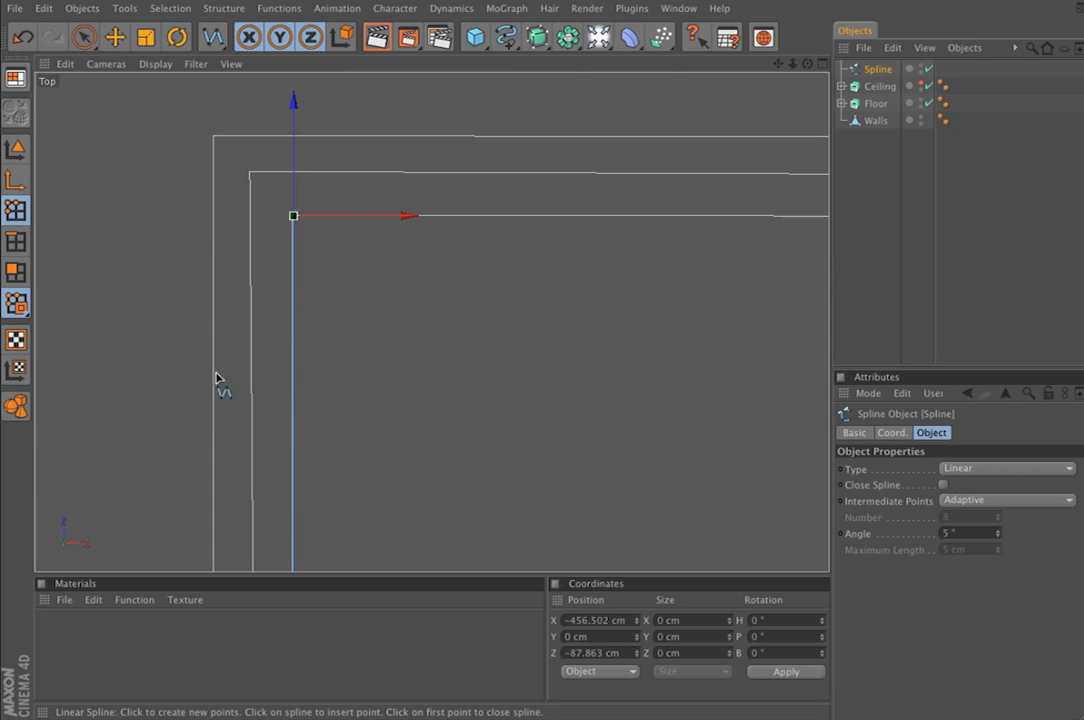
Add the last spline point at the corner where the recess meets the main room, about X -275 cm, Z -88 cm
scroll(358, 363, "down", 5)
middle_click_drag(500, 513, 382, 437, "alt")
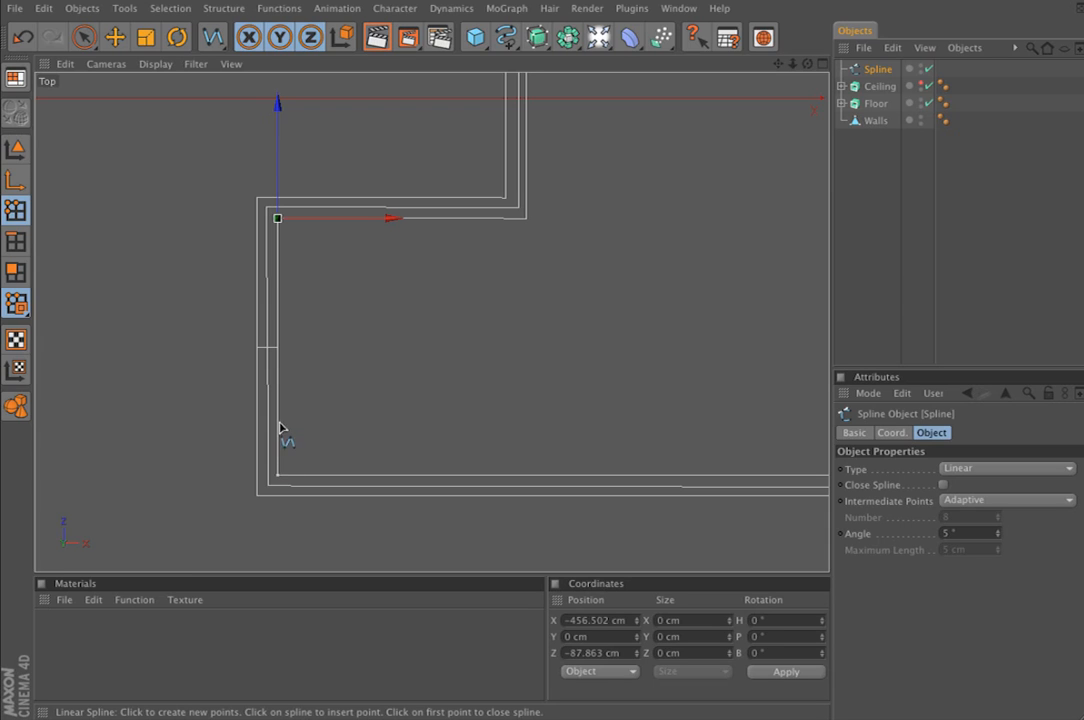
middle_click_drag(302, 232, 298, 351, "alt")
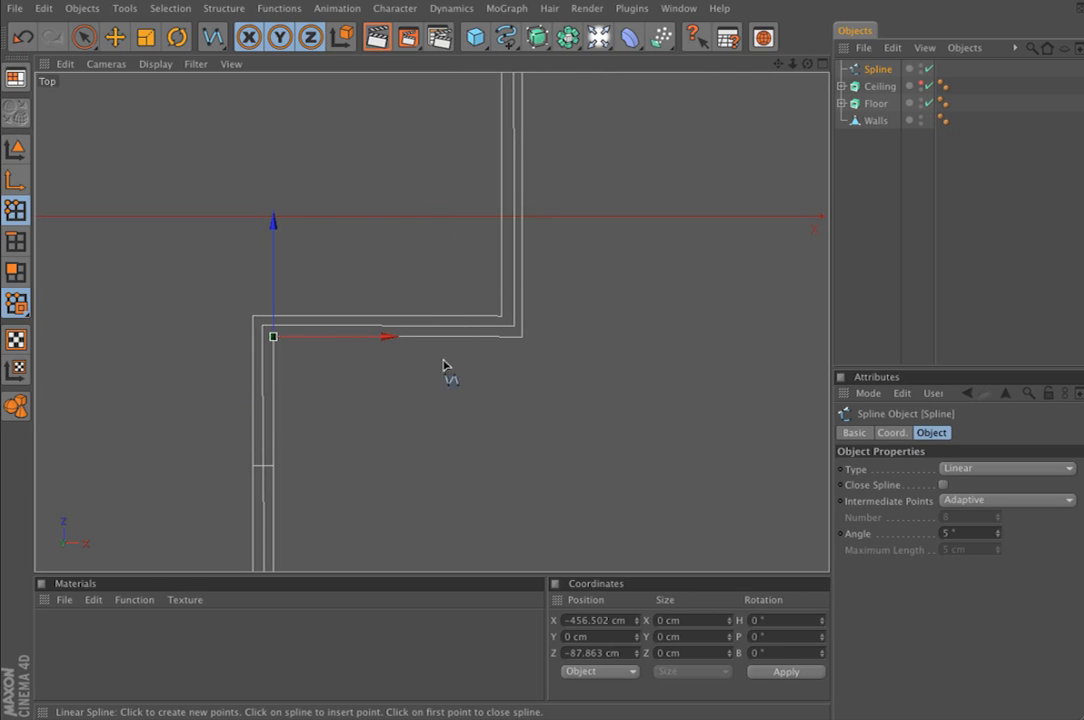
mouse_move(427, 322)
right_mouse_down("alt")
mouse_move(520, 322)
mouse_move(437, 334)
right_mouse_up("alt")
middle_click_drag(435, 341, 433, 192, "alt")
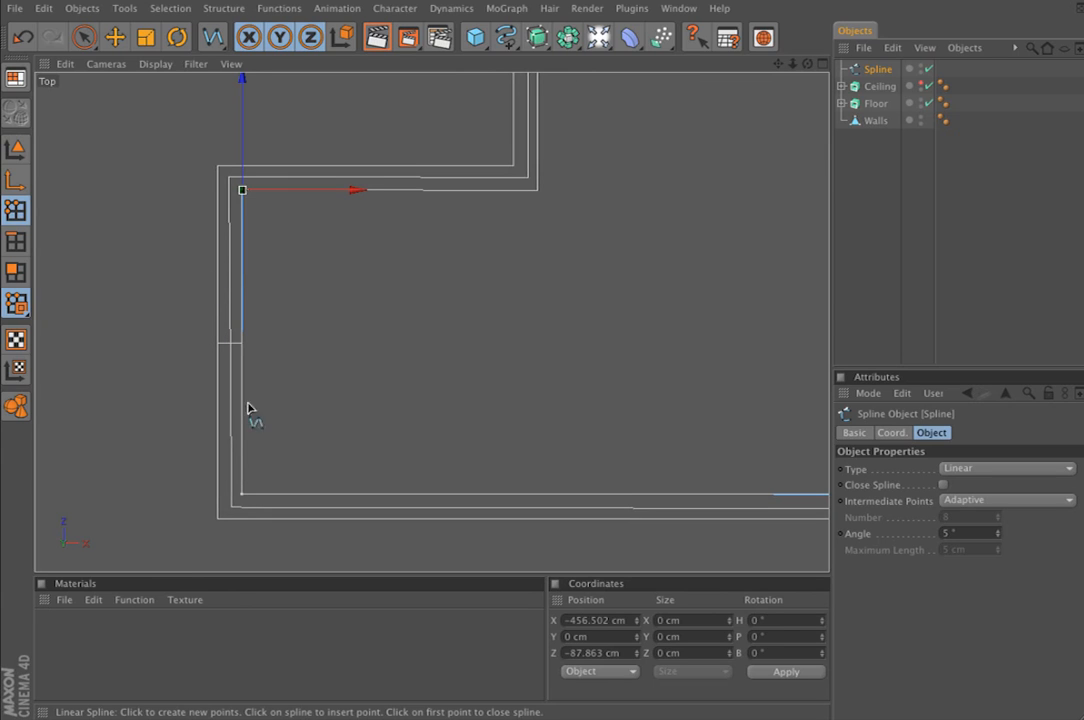
middle_click_drag(512, 226, 345, 392, "alt")
right_click_drag(490, 265, 635, 265, "alt")
middle_click_drag(490, 265, 685, 104, "alt")
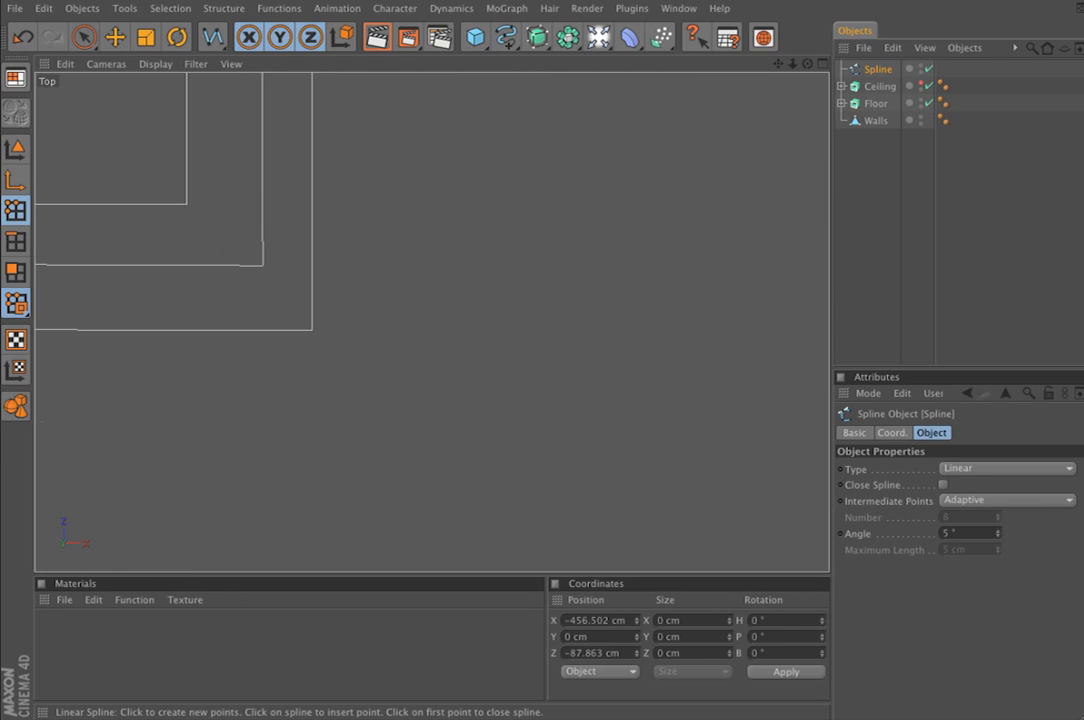
left_click(312, 331)
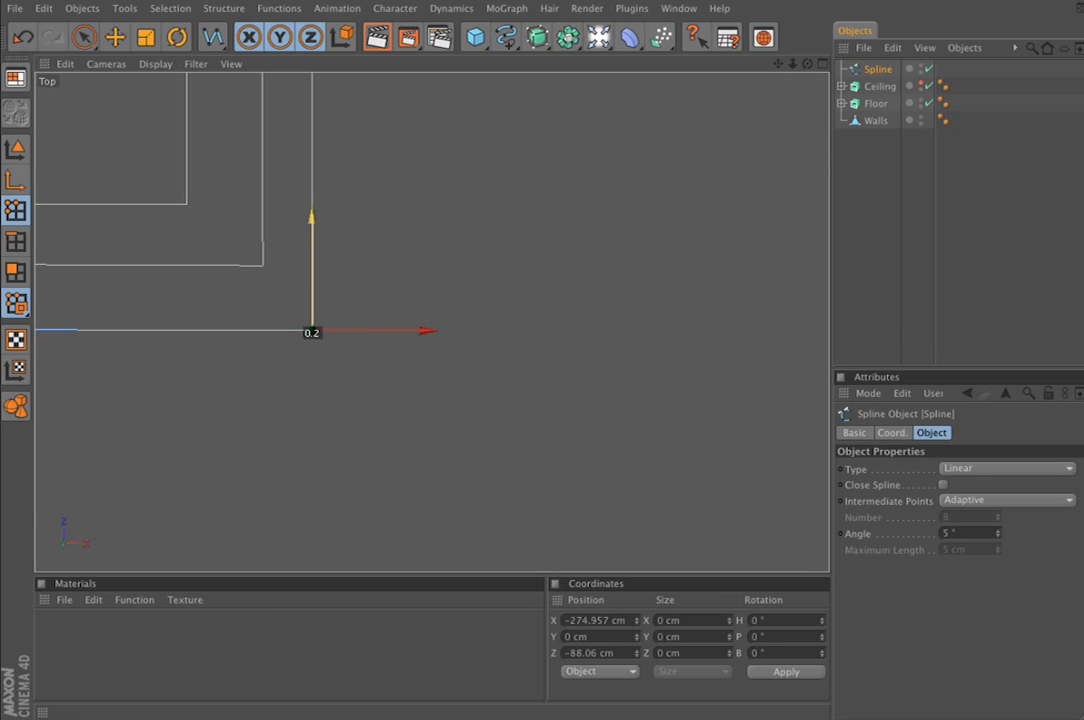
Close the spline to complete the wall outline
right_click_drag(338, 280, 206, 280, "alt")
middle_click_drag(338, 280, 330, 570, "alt")
right_click_drag(338, 280, 246, 280, "alt")
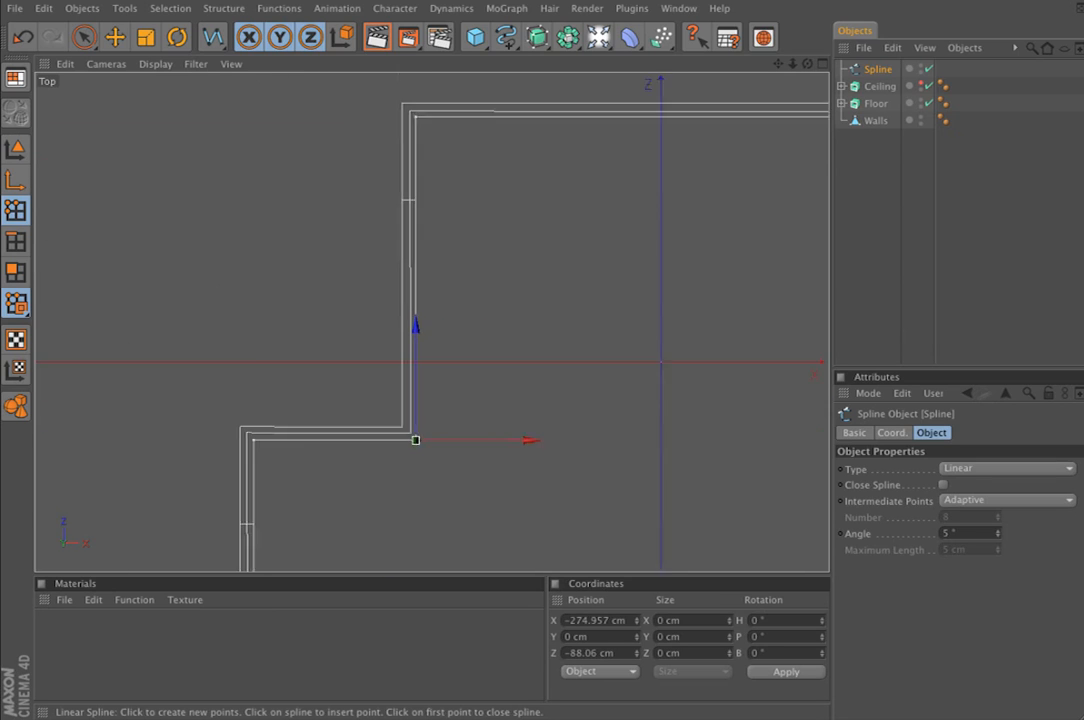
middle_click_drag(421, 111, 312, 86, "alt")
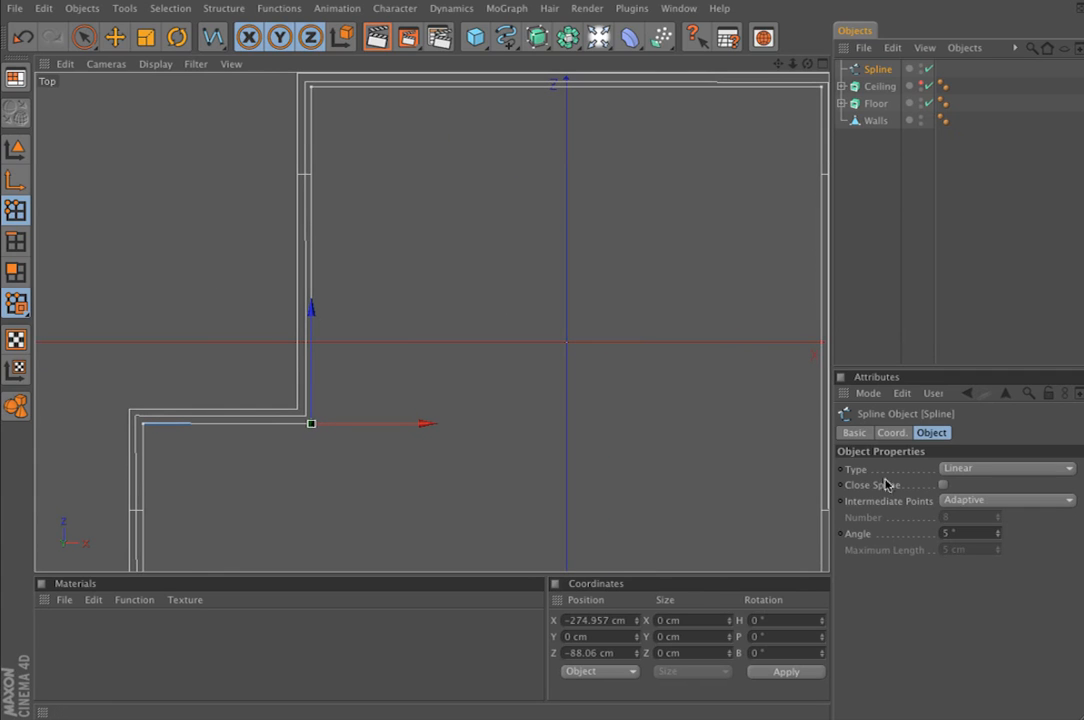
left_click(943, 485)
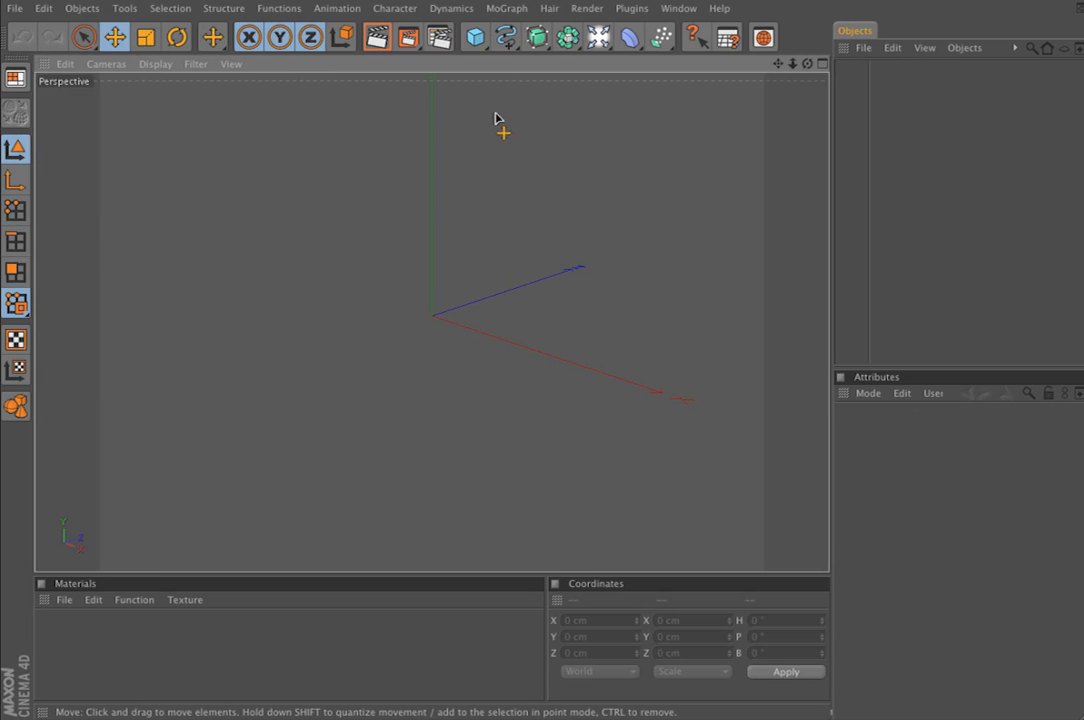
Load skirting.jpg as the background image of the Right view in the empty scene
key("F3")
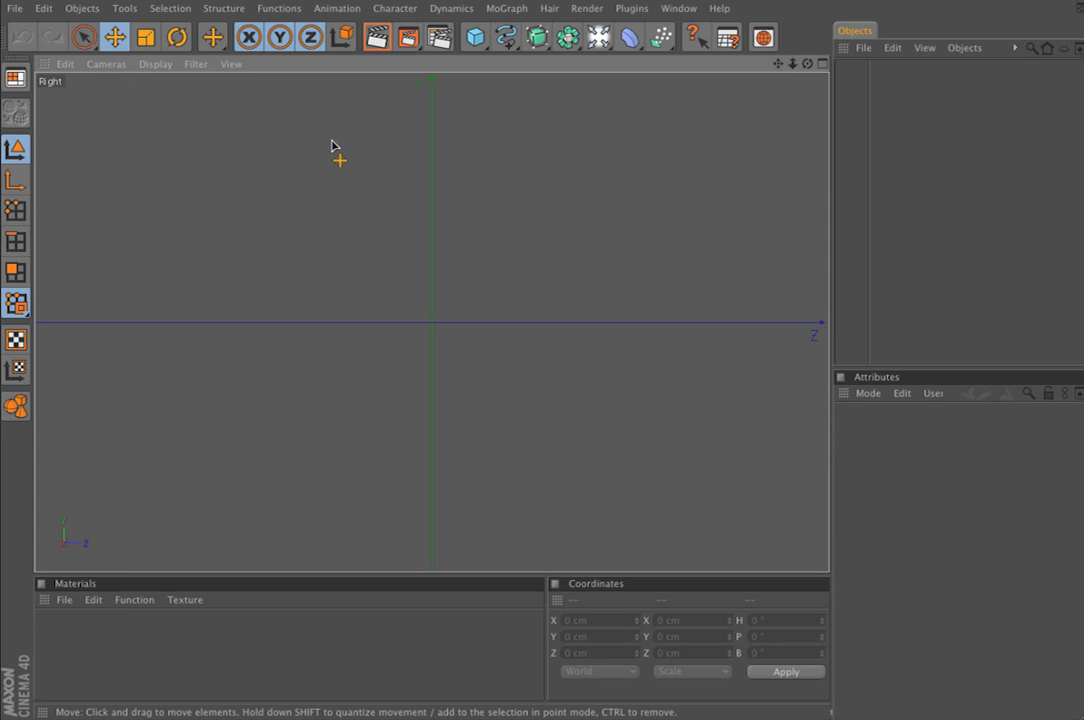
key("shift+v")
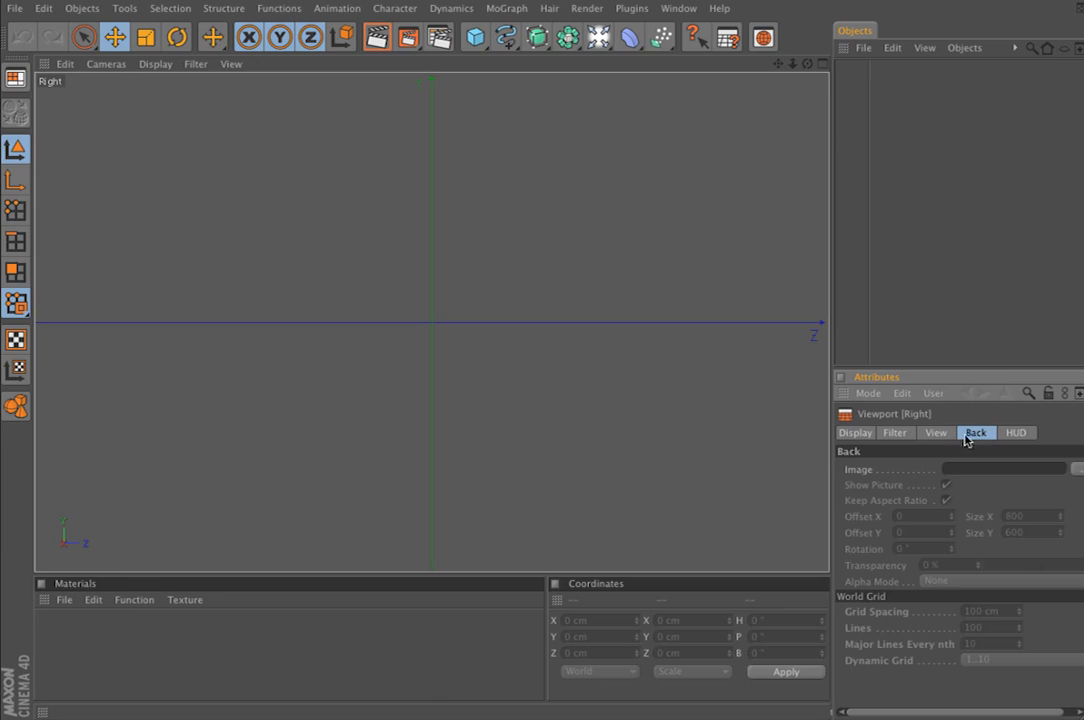
left_click(1077, 469)
left_click(378, 59)
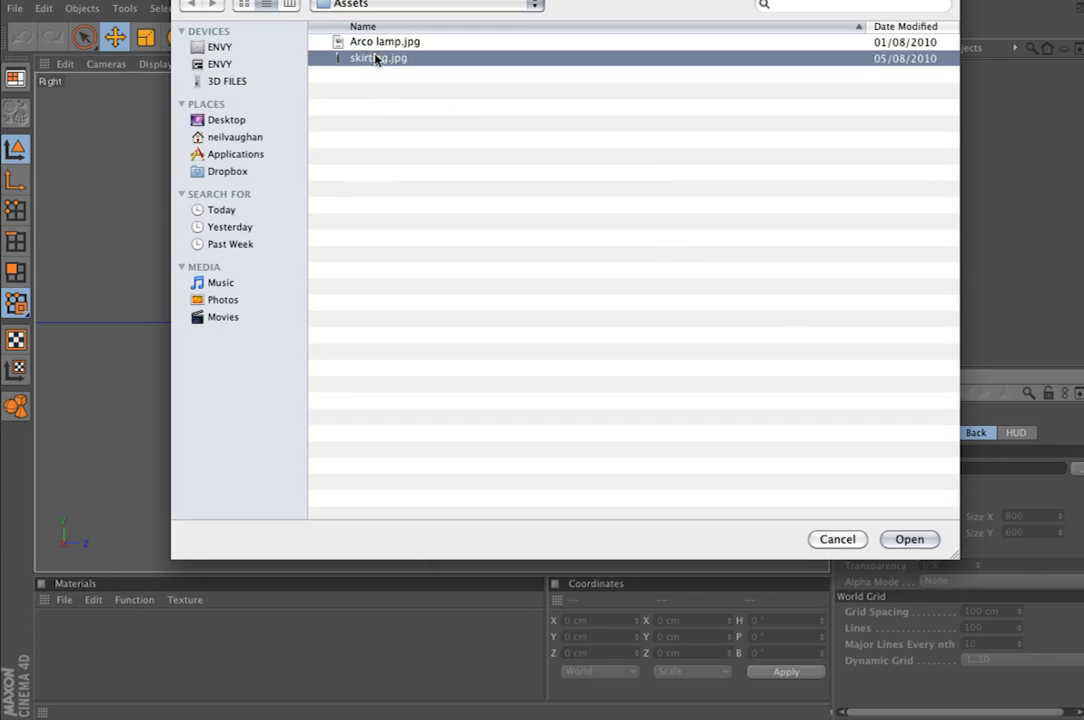
left_click(907, 540)
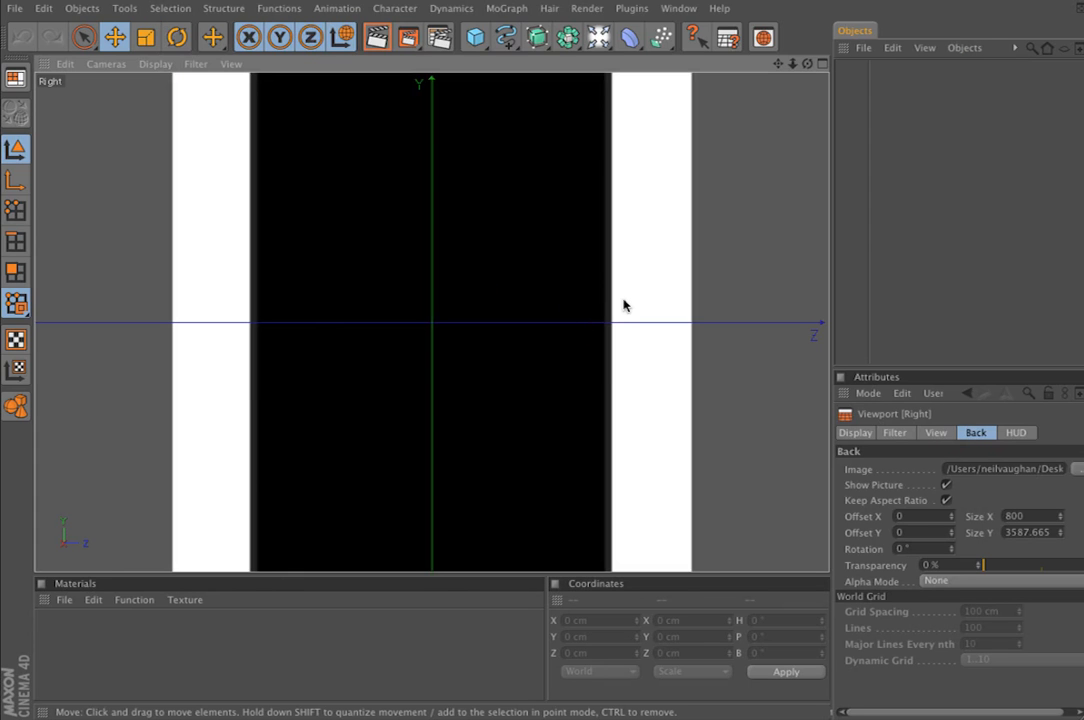
right_click_drag(626, 304, 352, 304, "alt")
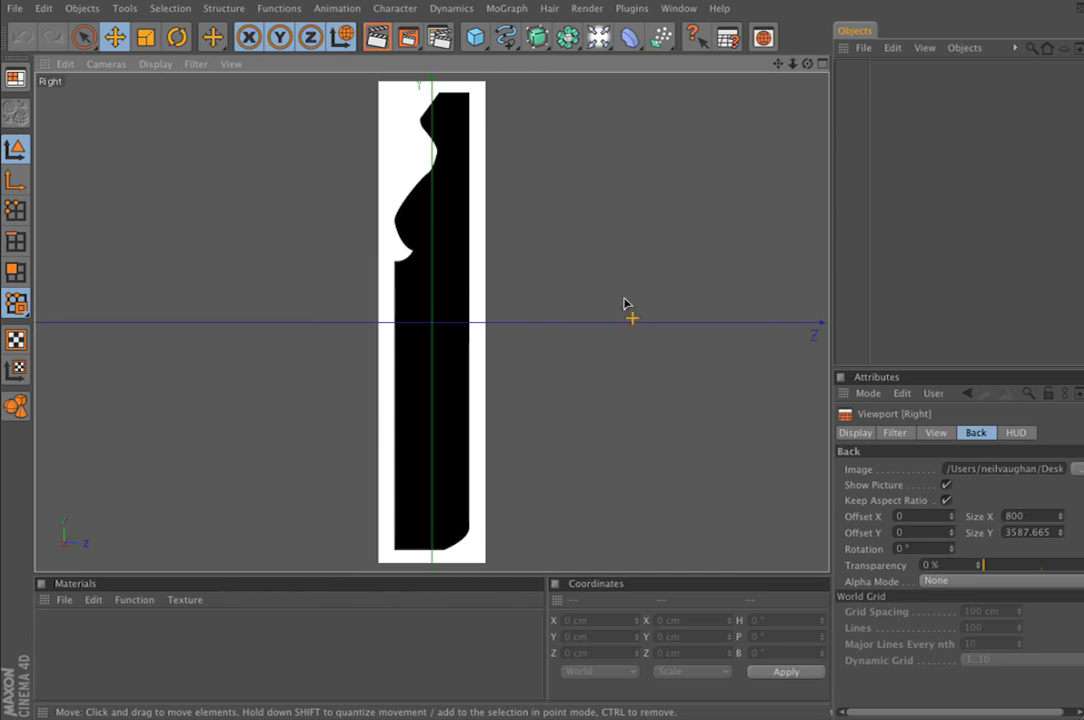
Enable point editing and set the background image's transparency to 75%
left_click(15, 210)
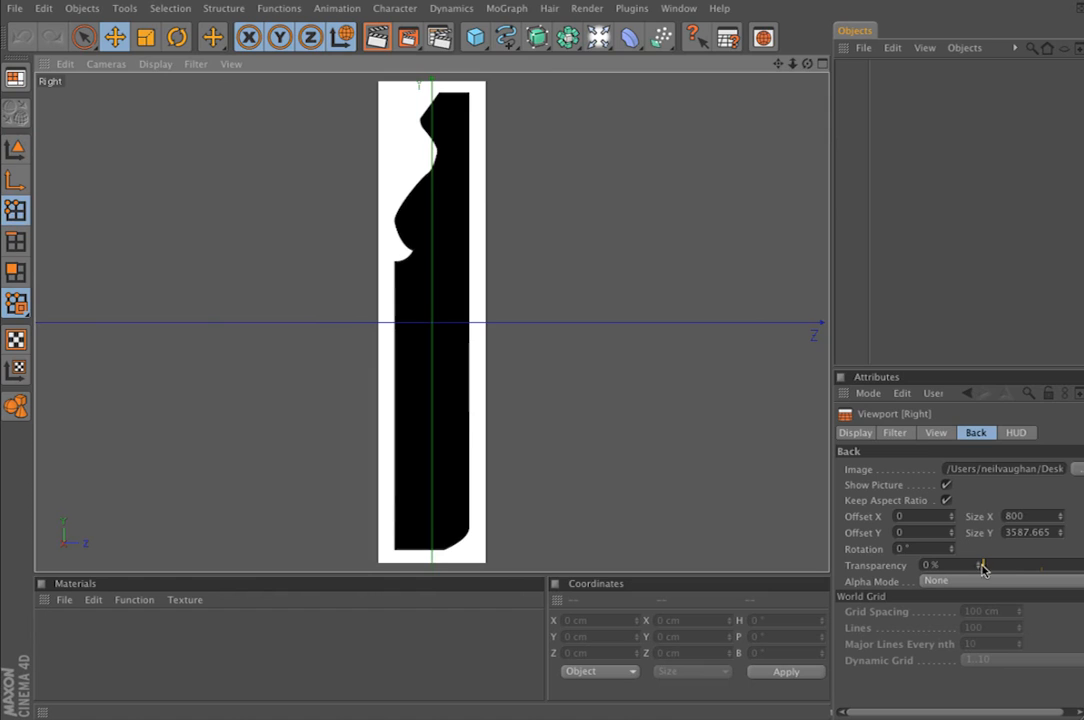
left_click_drag(980, 566, 1081, 567)
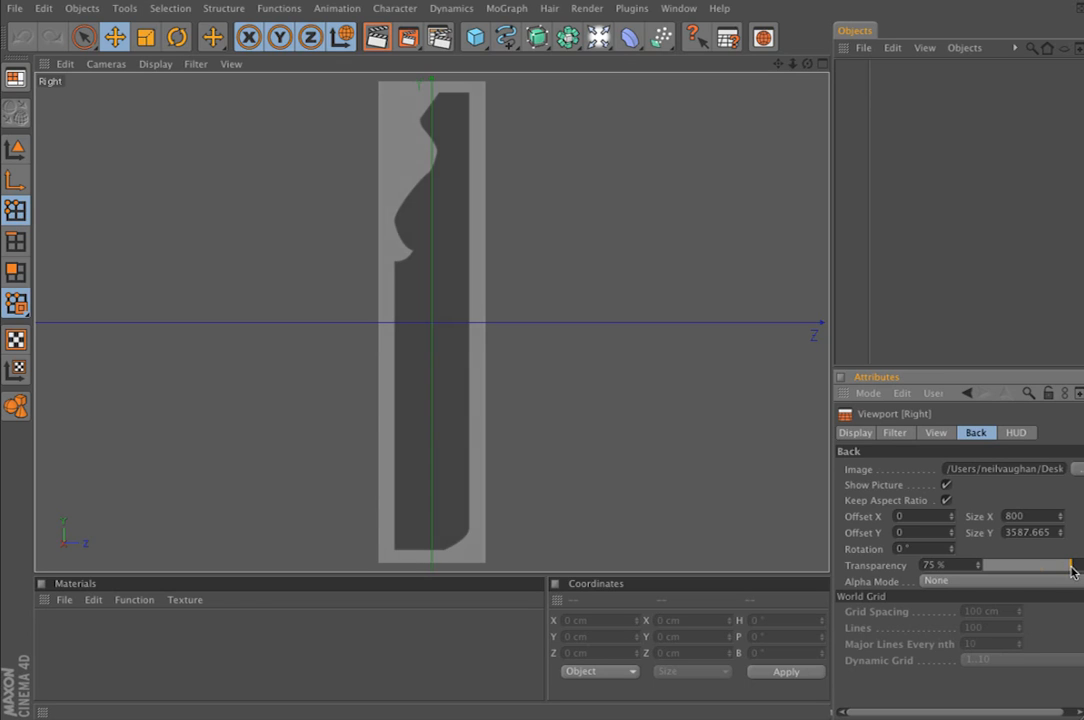
Start a linear spline at the top-left corner of the skirting profile, about Y 1705 cm, Z 58 cm
middle_click_drag(480, 266, 494, 565, "alt")
right_click_drag(477, 266, 600, 266, "alt")
middle_click_drag(500, 416, 428, 266, "alt")
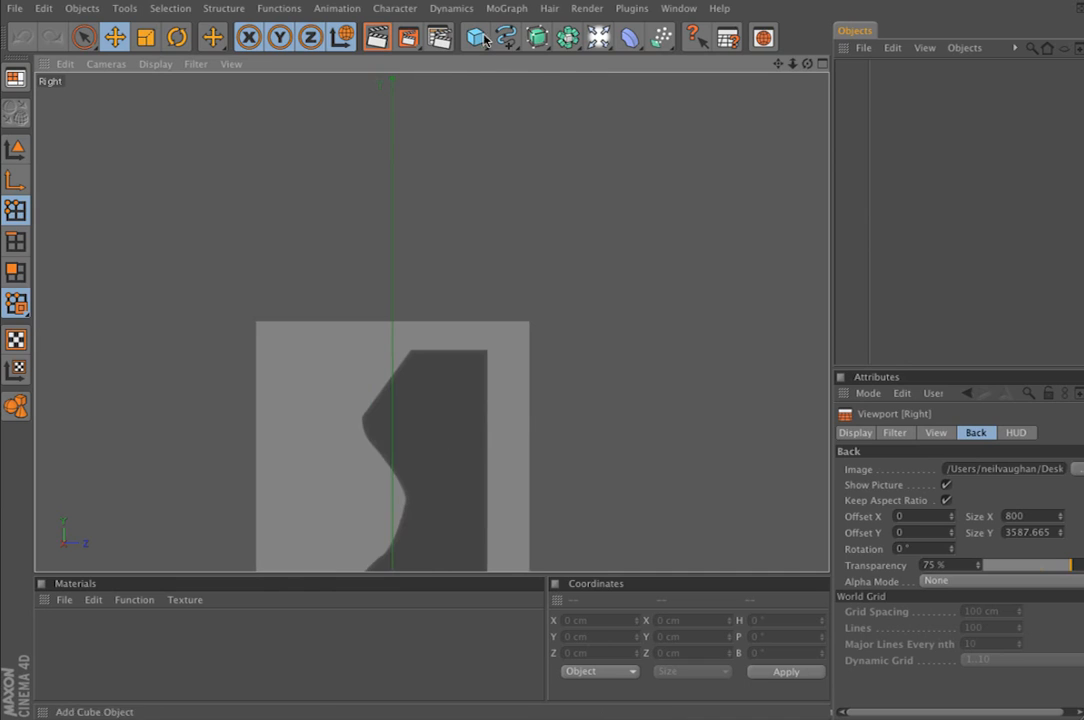
scroll(604, 310, "down", 5)
middle_click_drag(590, 328, 648, 1, "alt")
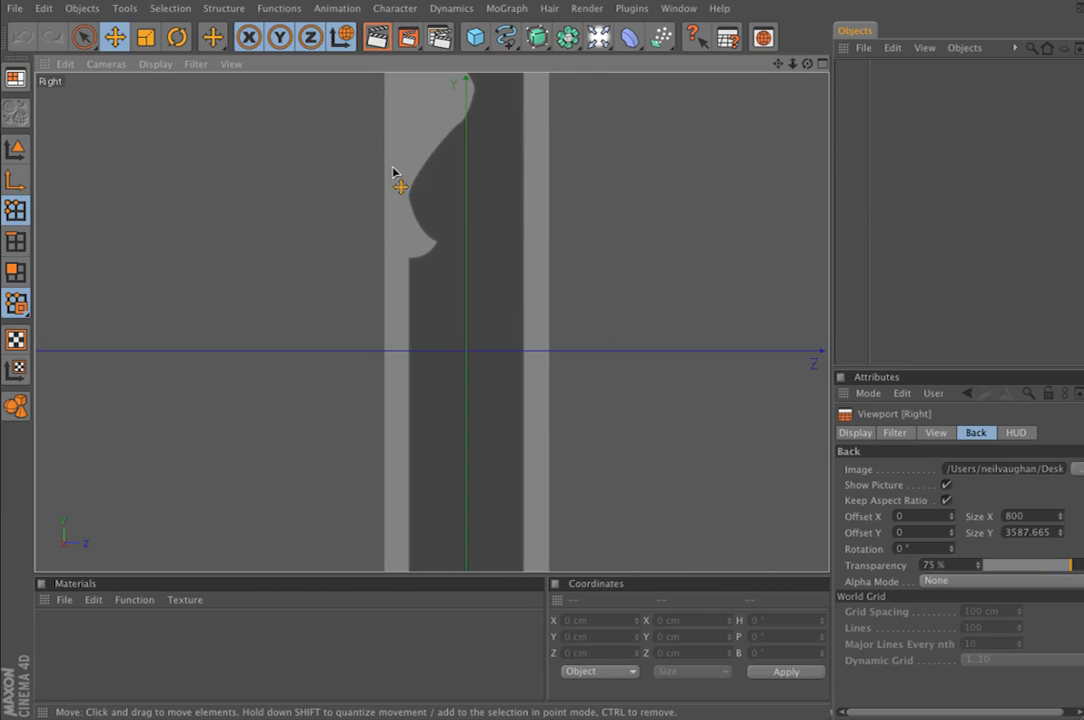
middle_click_drag(448, 322, 425, 587, "alt")
scroll(530, 308, "up", 7)
middle_click_drag(532, 318, 479, 368, "alt")
left_click_drag(506, 37, 772, 87)
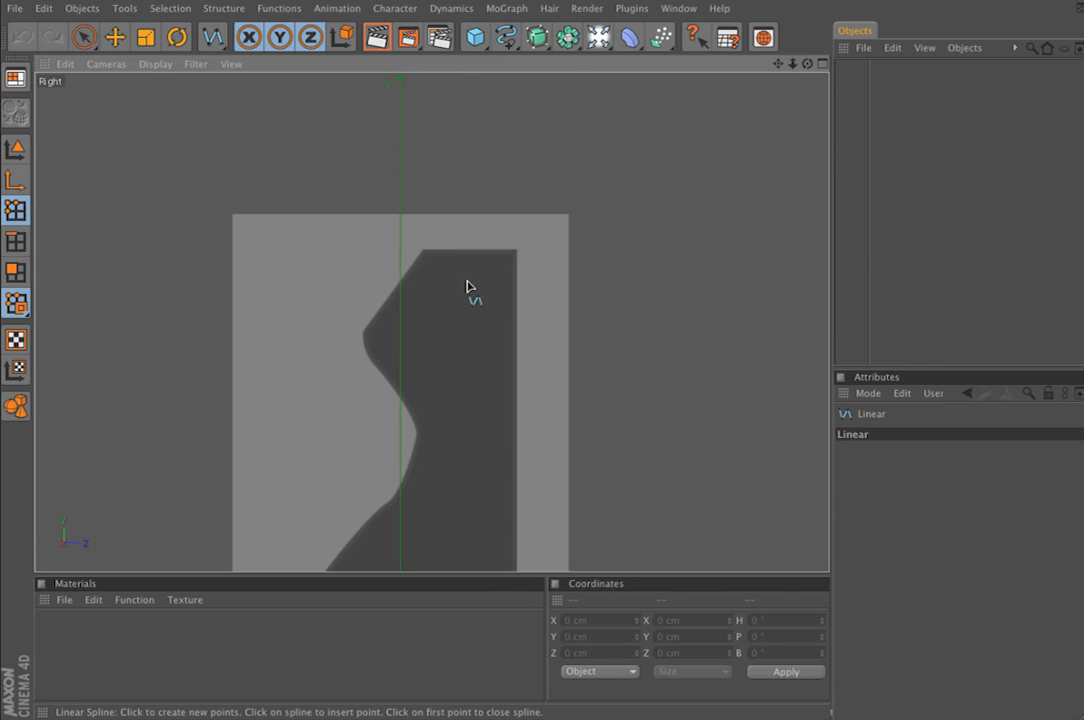
left_click(425, 251)
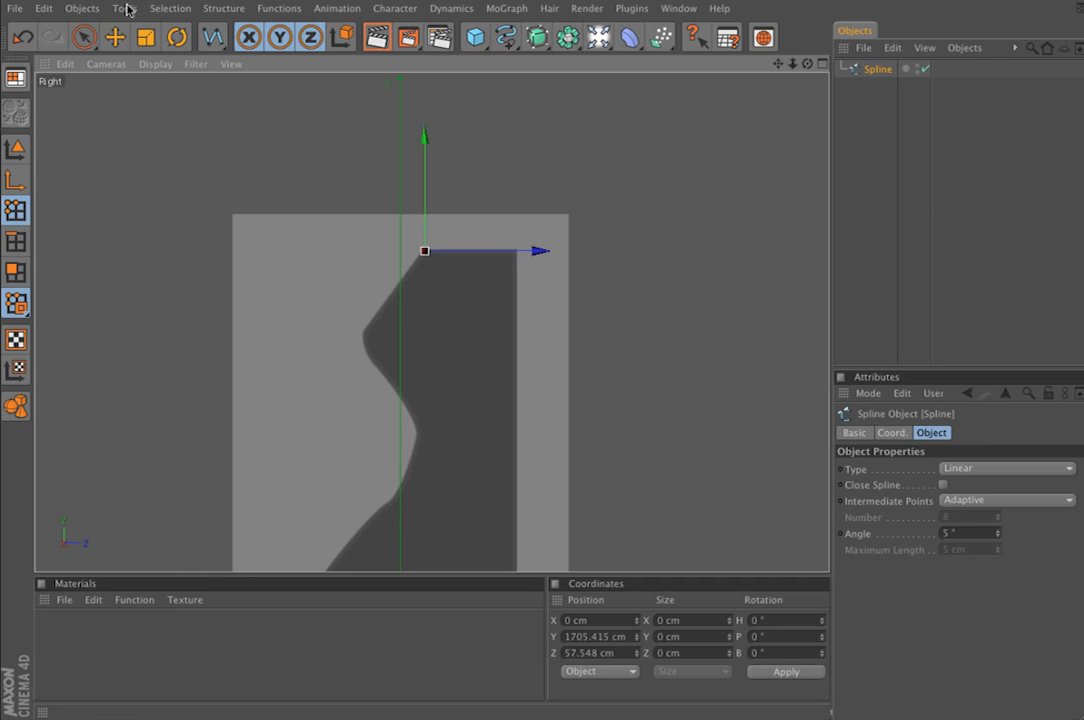
Hide the axis display and add a spline point at the profile's top-right corner, about Y 1705 cm, Z 277 cm
left_click(125, 8)
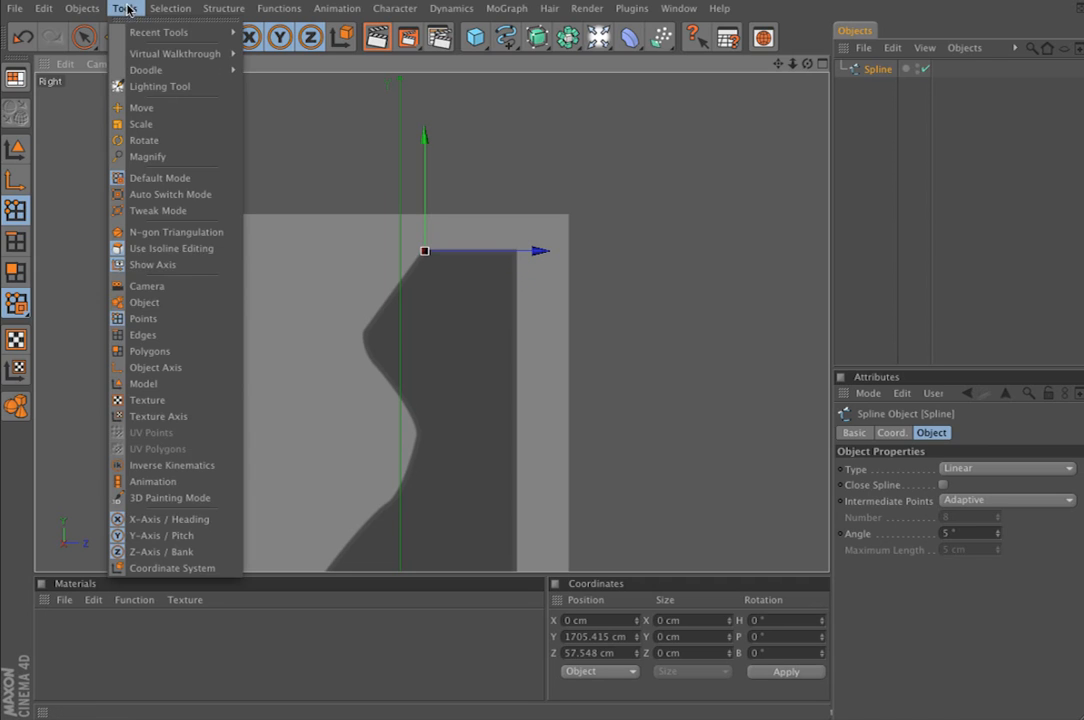
left_click(157, 265)
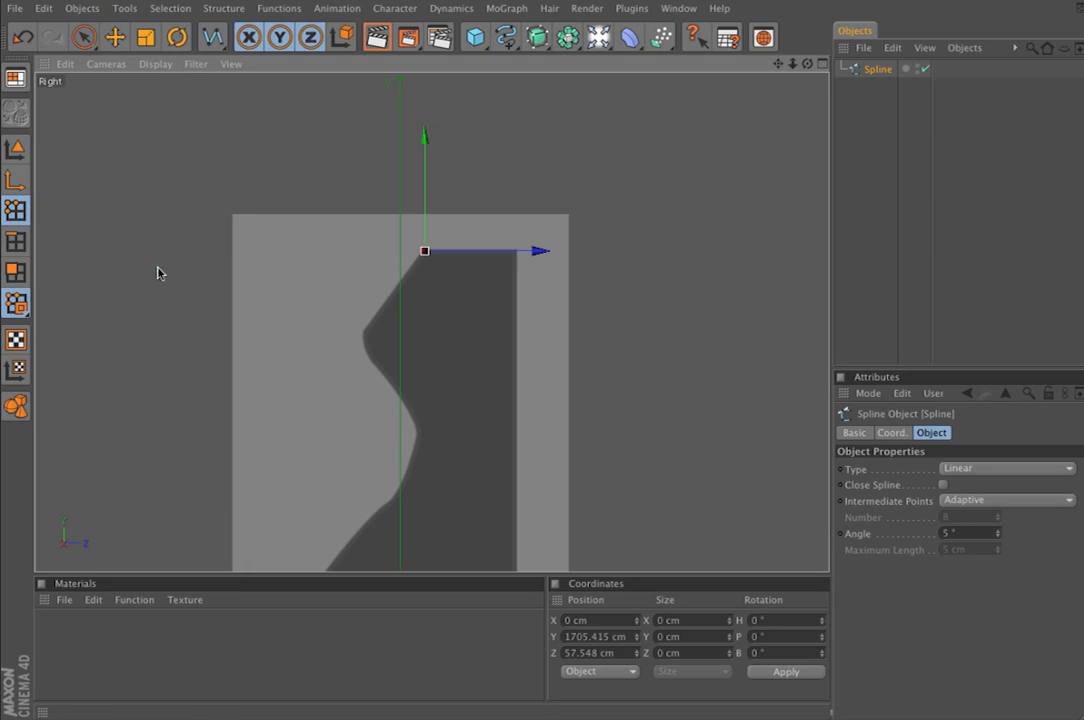
left_click(517, 251)
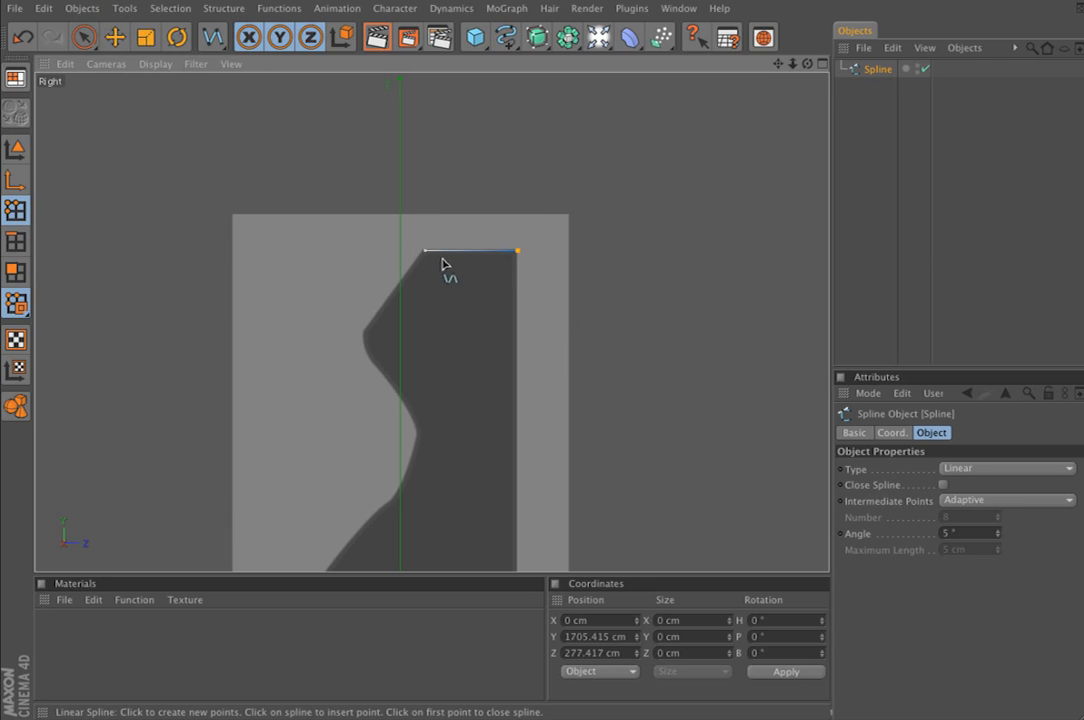
Continue the spline down the profile's straight back, adding points at both ends of the curved bottom edge and at the bottom-left corner
middle_click_drag(612, 381, 581, 4, "alt")
middle_click_drag(523, 317, 560, 385, "alt")
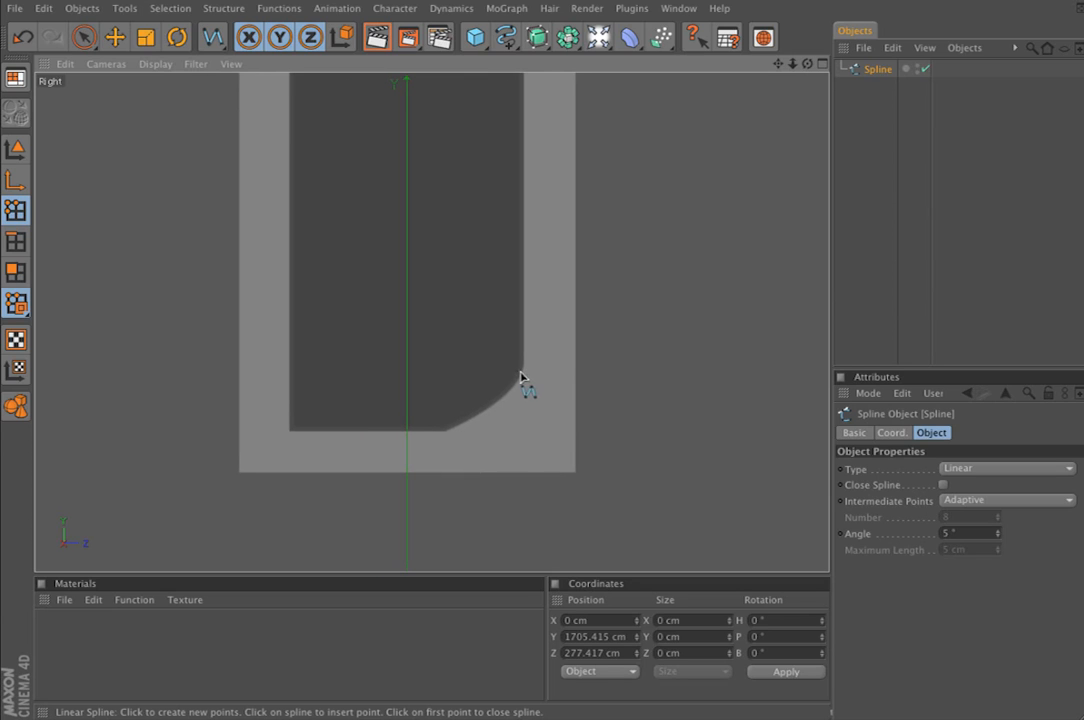
left_click(523, 373)
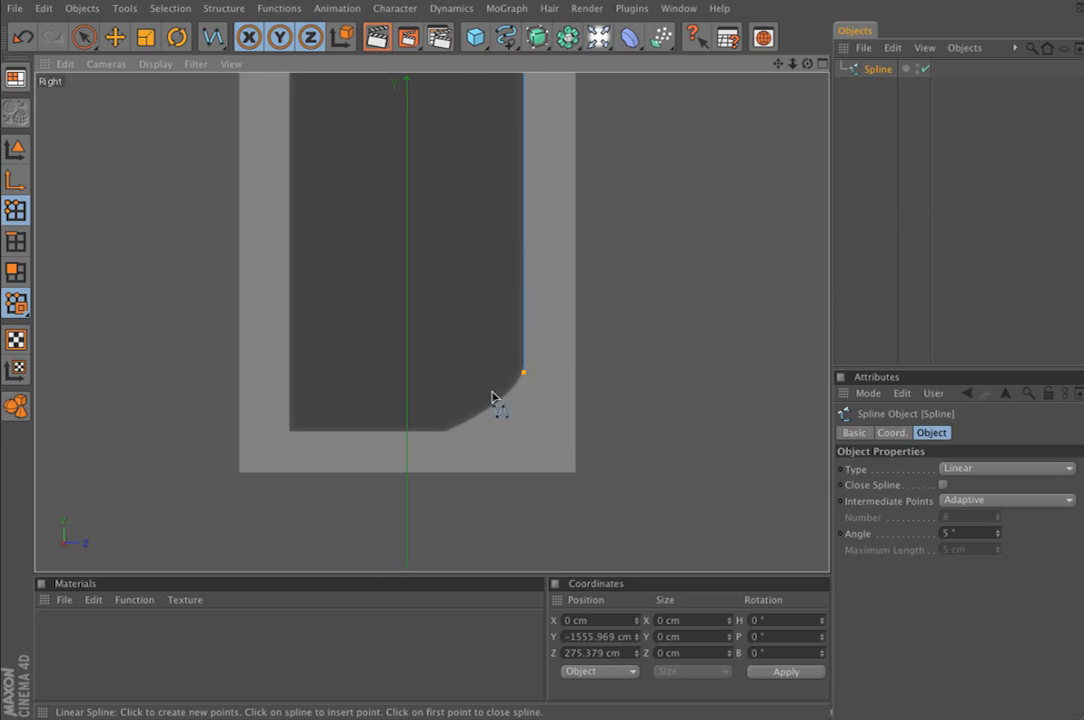
left_click(447, 433)
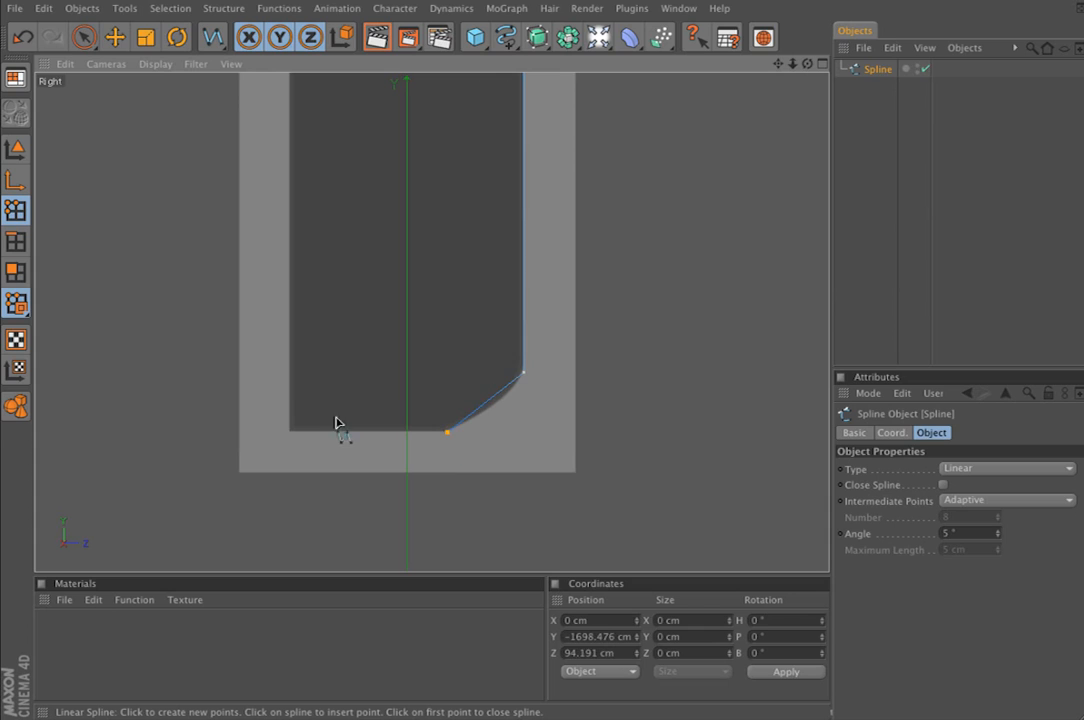
left_click(291, 433)
Trace the profile's moulded front edge upward with points at each notch, bulge and curve extreme, and close the spline
middle_click_drag(291, 435, 370, 295, "alt")
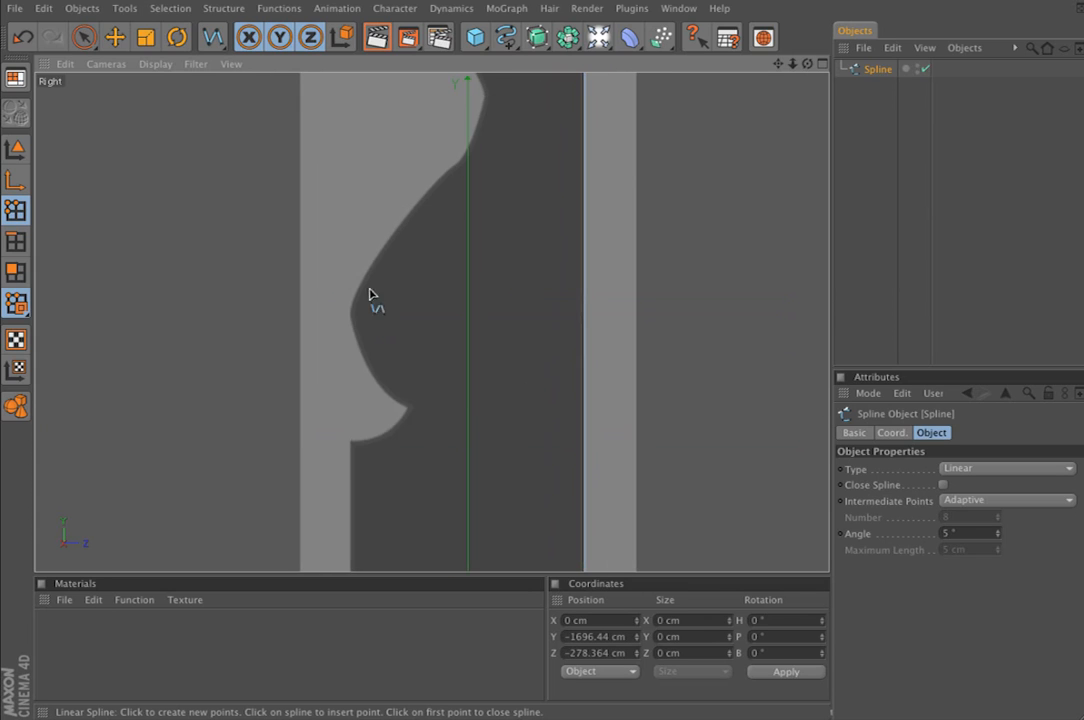
left_click(351, 441)
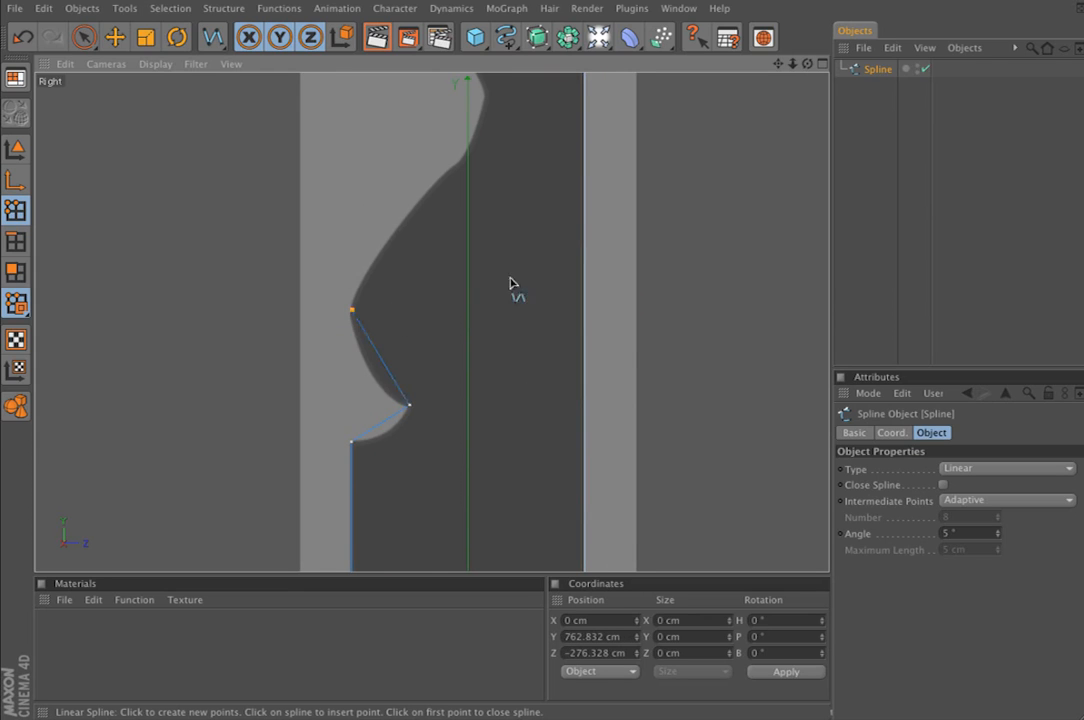
middle_click_drag(510, 283, 489, 438, "alt")
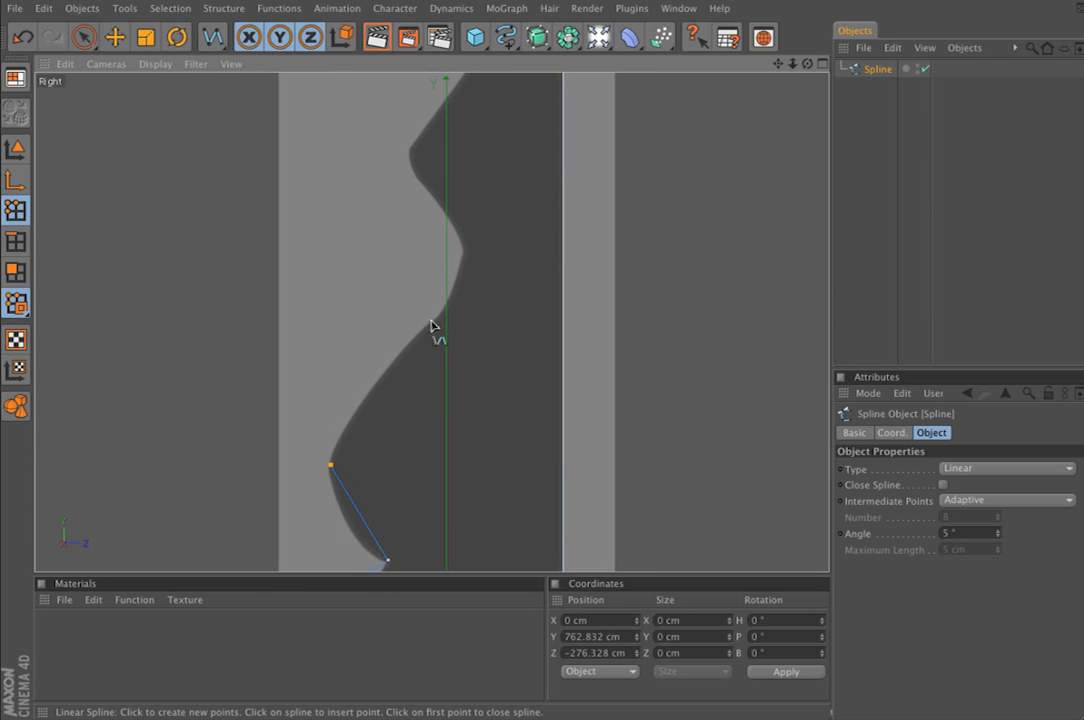
left_click(467, 262)
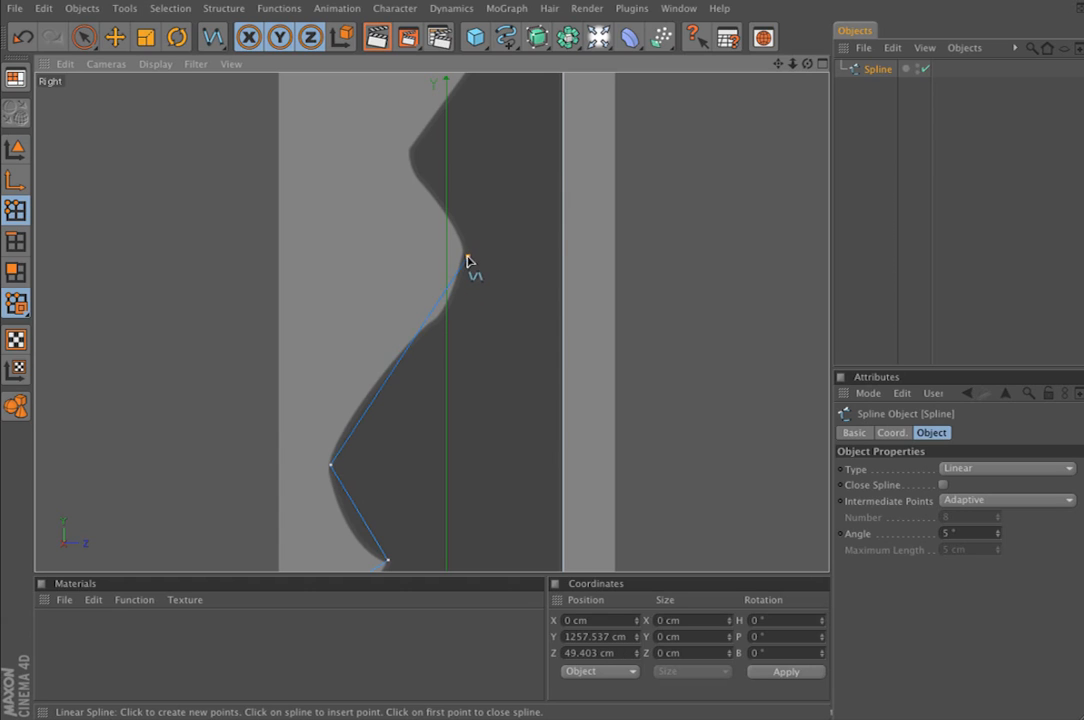
left_click(409, 160)
middle_click_drag(409, 160, 348, 332, "alt")
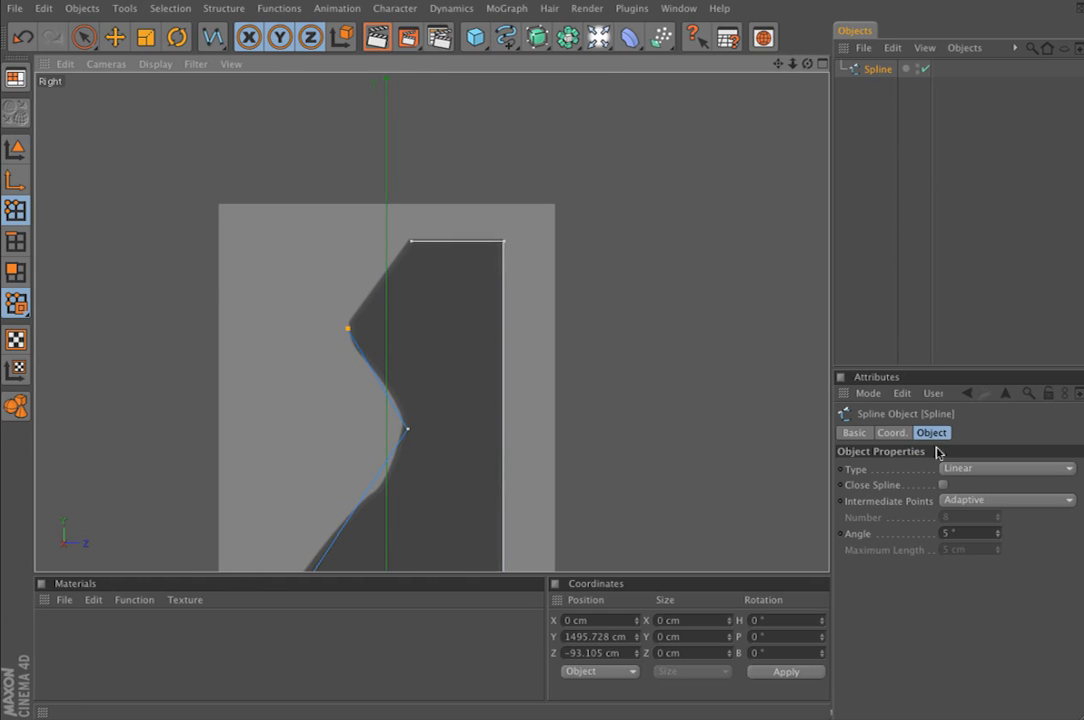
left_click(943, 485)
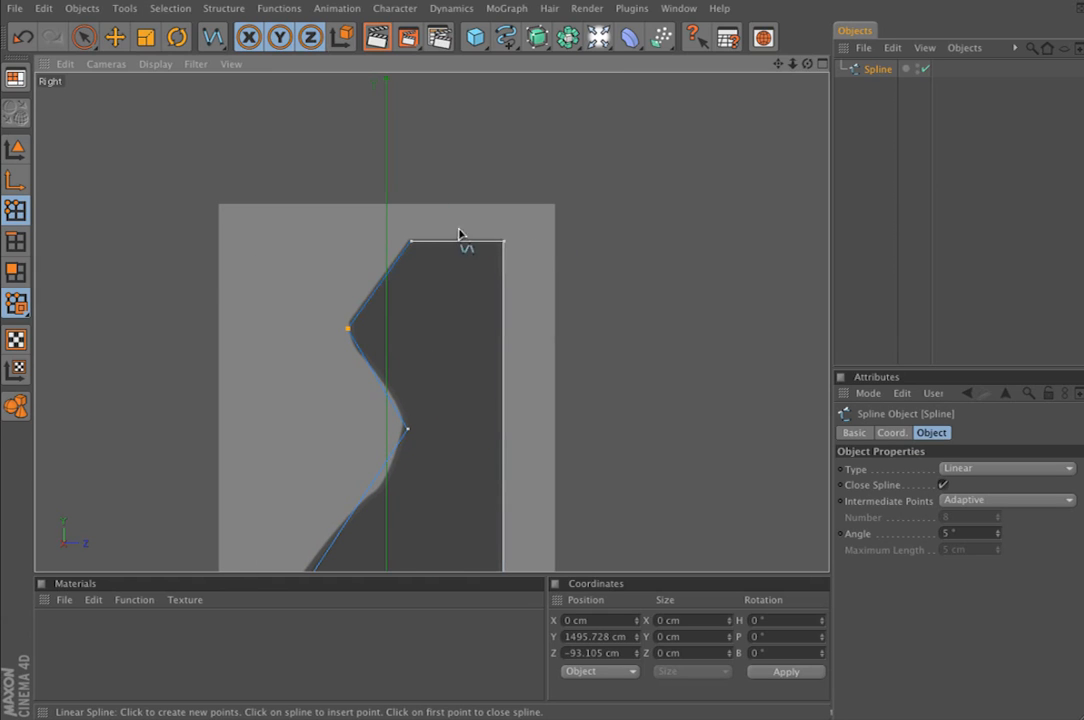
Turn on the axis display and level the bottom edge by raising its curve-side end point to about Y -1696.6 cm
middle_click_drag(462, 228, 445, 304, "alt")
right_click_drag(460, 234, 690, 234, "alt")
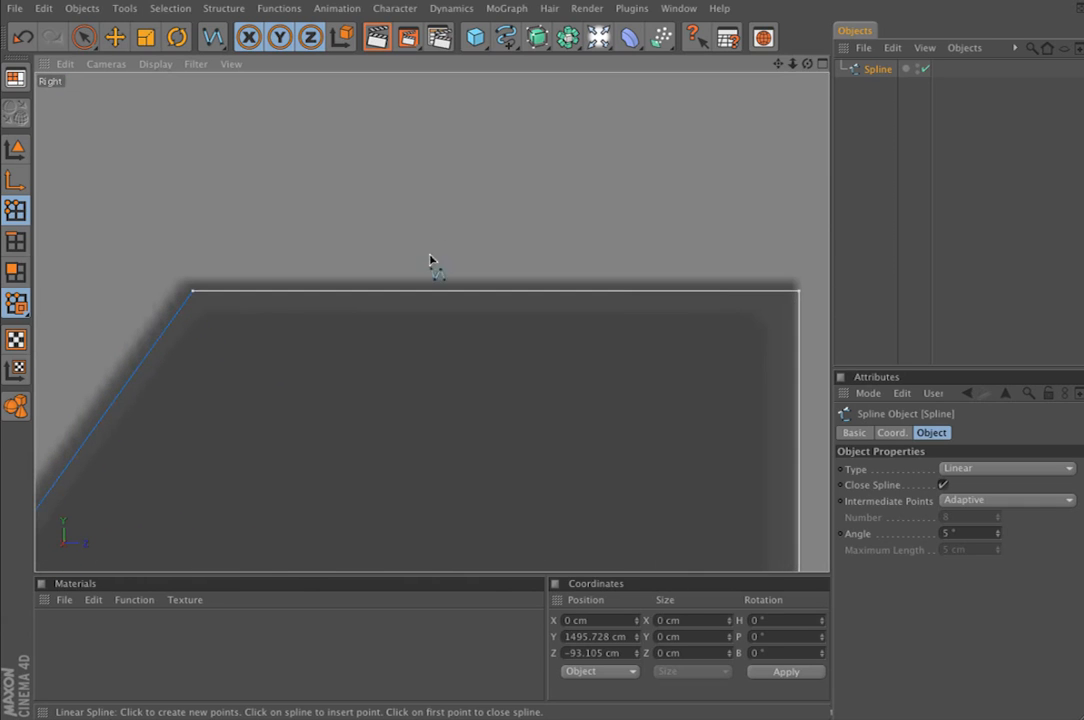
middle_click_drag(430, 255, 397, 92, "alt")
right_click_drag(430, 255, 350, 255, "alt")
middle_click_drag(538, 336, 398, 5, "alt")
middle_click_drag(505, 328, 595, 60, "alt")
right_click_drag(505, 328, 375, 328, "alt")
middle_click_drag(552, 388, 739, 105, "alt")
right_click_drag(552, 388, 630, 388, "alt")
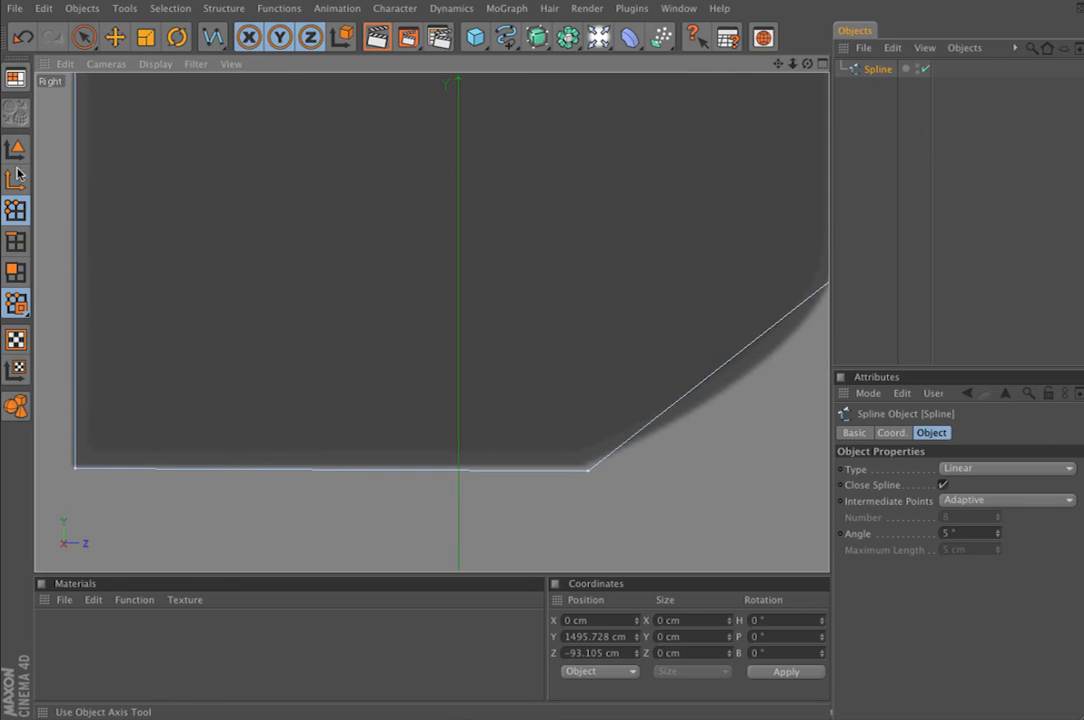
left_click_drag(84, 37, 114, 41)
left_click_drag(553, 447, 627, 480)
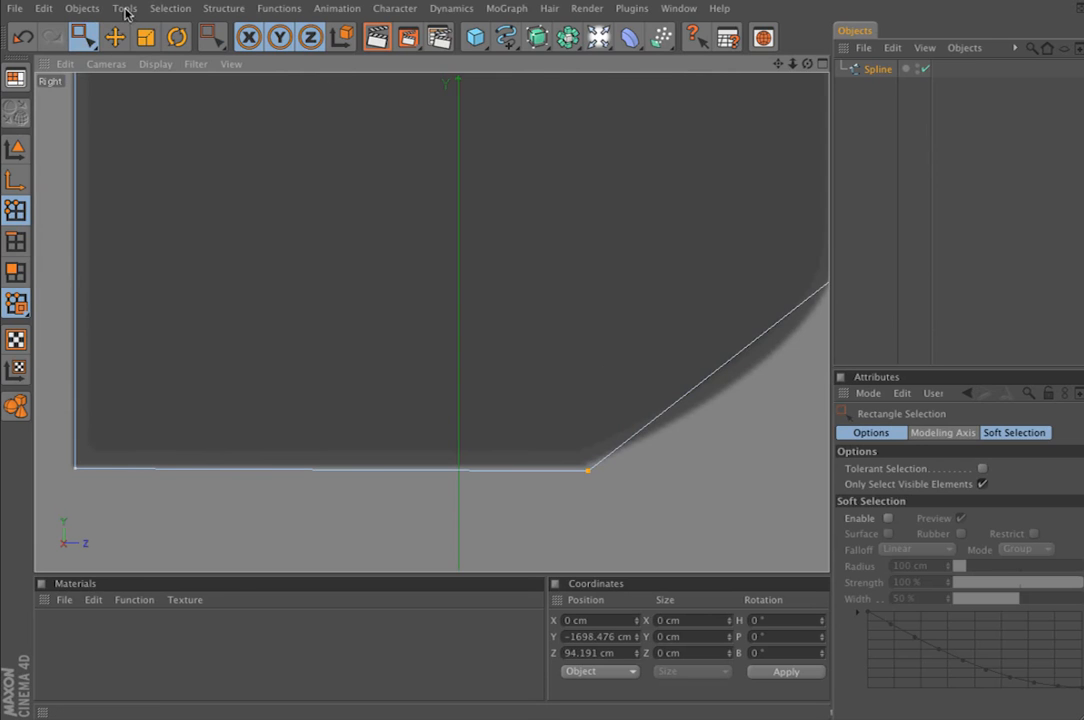
left_click(122, 8)
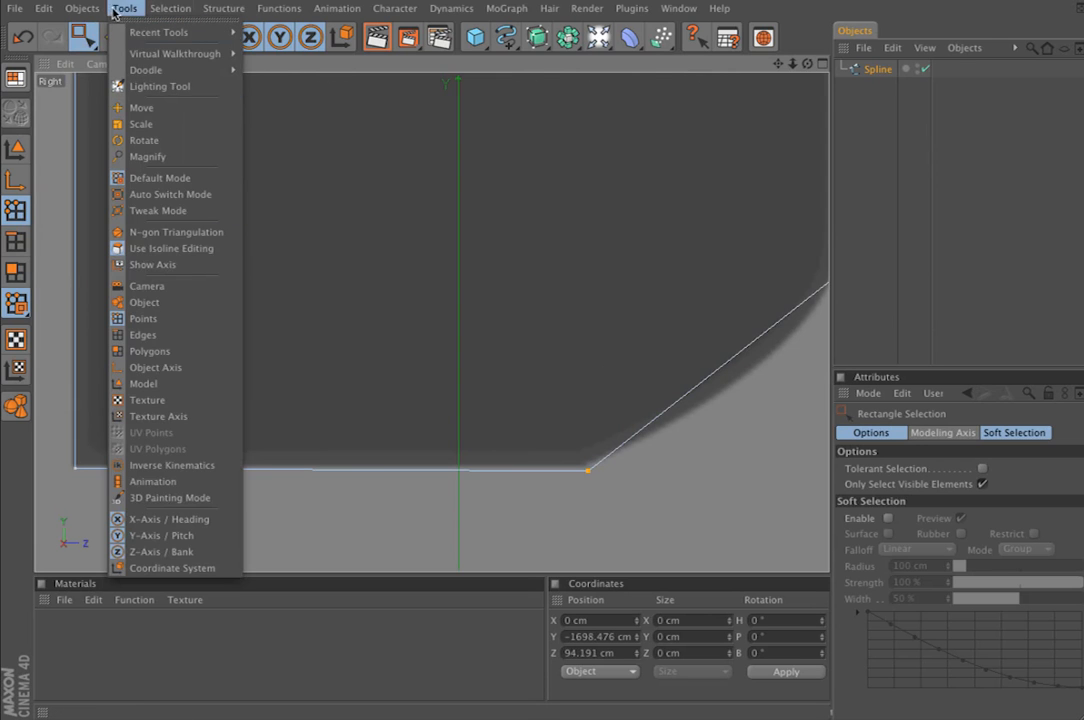
left_click(156, 264)
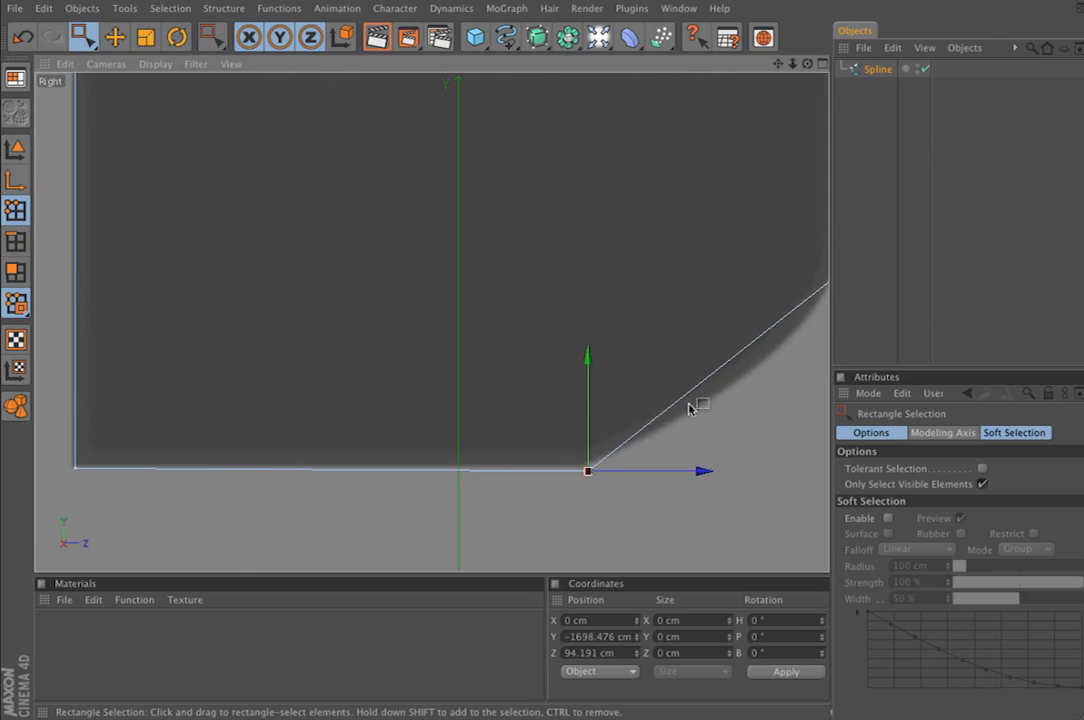
left_click_drag(587, 471, 587, 469)
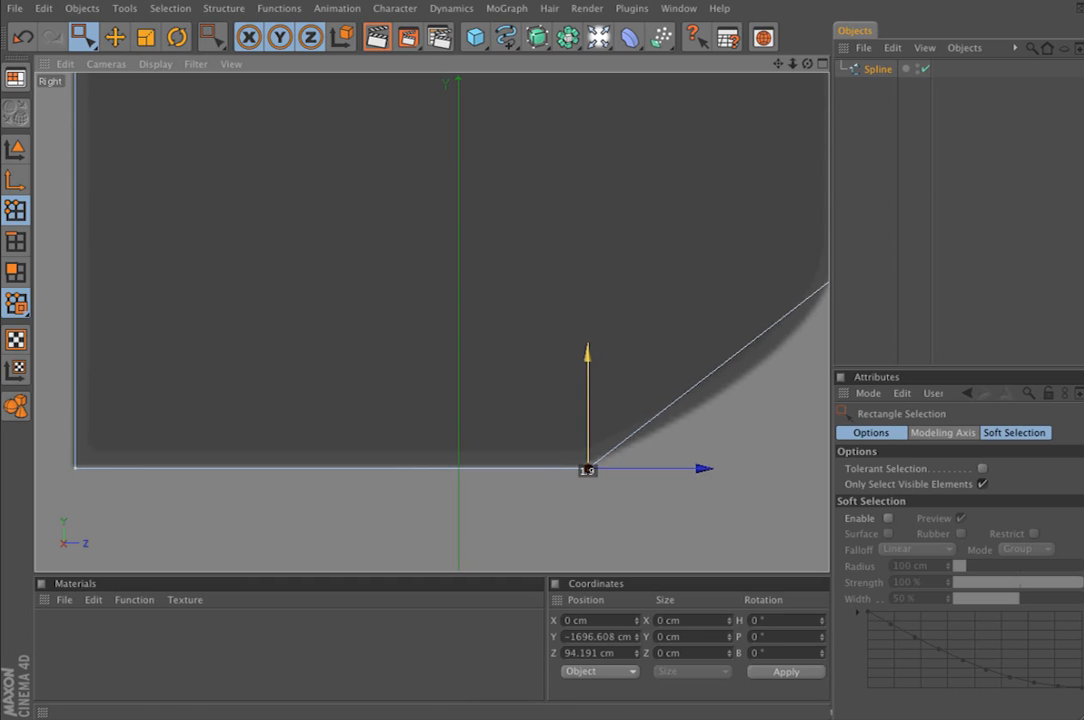
Examine the whole closed spline against the reference profile, from the top corners down to the bottom edge
scroll(627, 249, "down", 5)
middle_click_drag(627, 249, 620, 449, "alt")
middle_click_drag(430, 110, 617, 540, "alt")
middle_click_drag(540, 200, 397, 483, "alt")
scroll(432, 322, "down", 3)
scroll(625, 241, "down", 6)
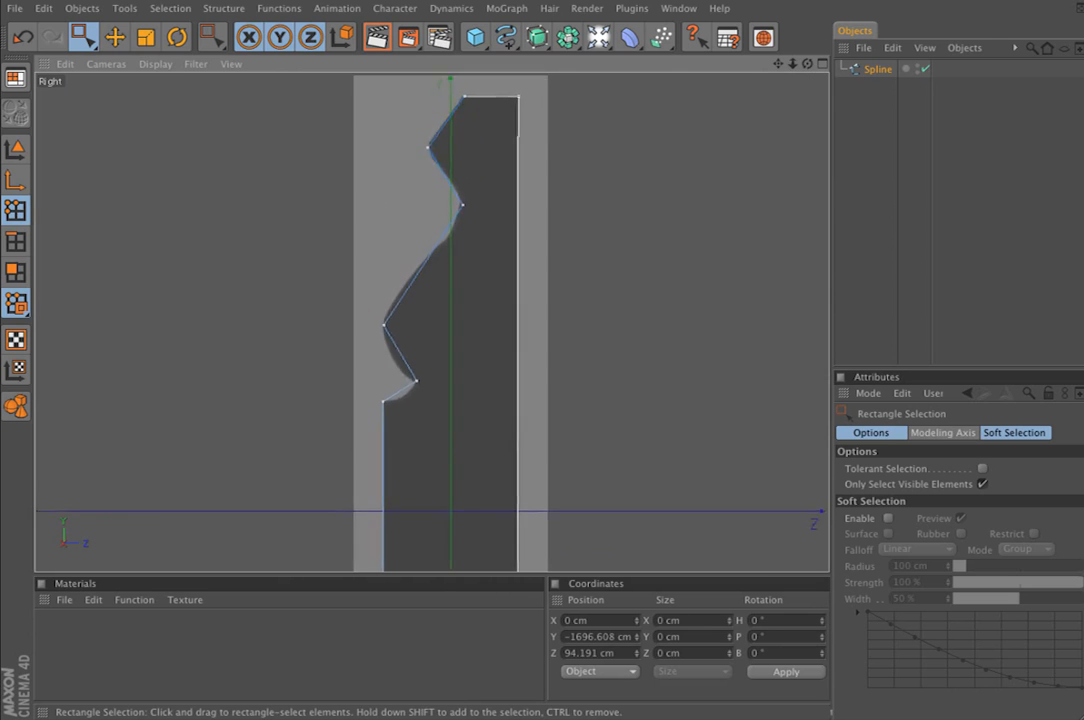
middle_click_drag(625, 241, 595, 3, "alt")
middle_click_drag(617, 560, 619, 298, "alt")
scroll(619, 298, "up", 8)
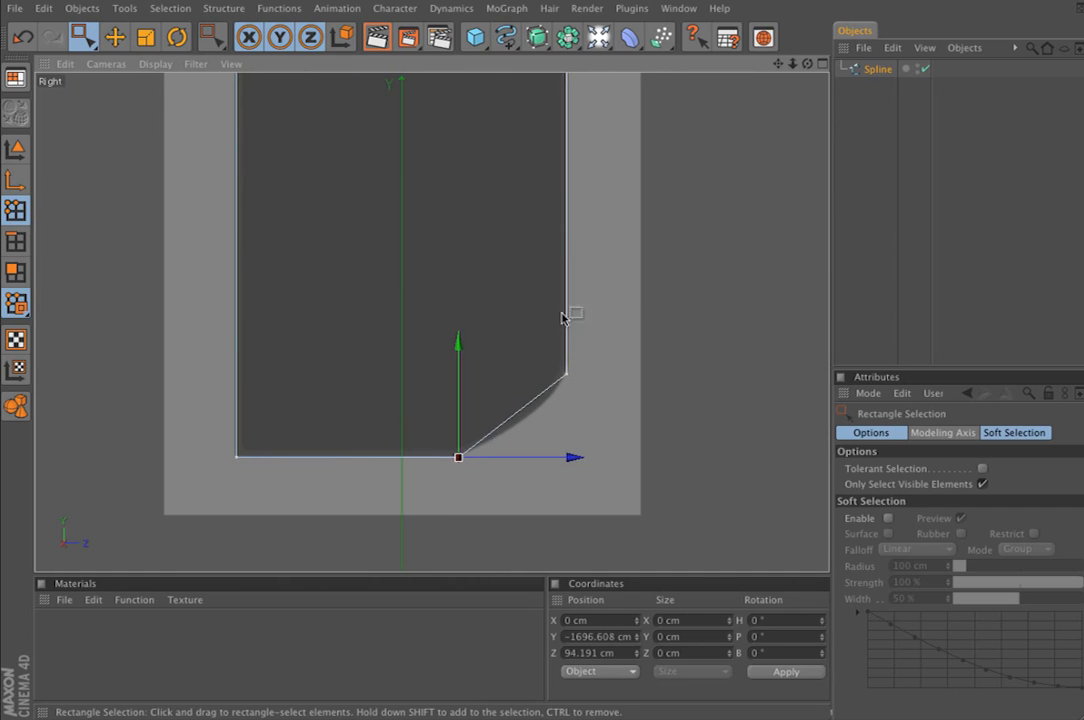
Chamfer the two end points of the curved bottom edge with a radius of about 222 cm
left_click_drag(399, 302, 699, 501)
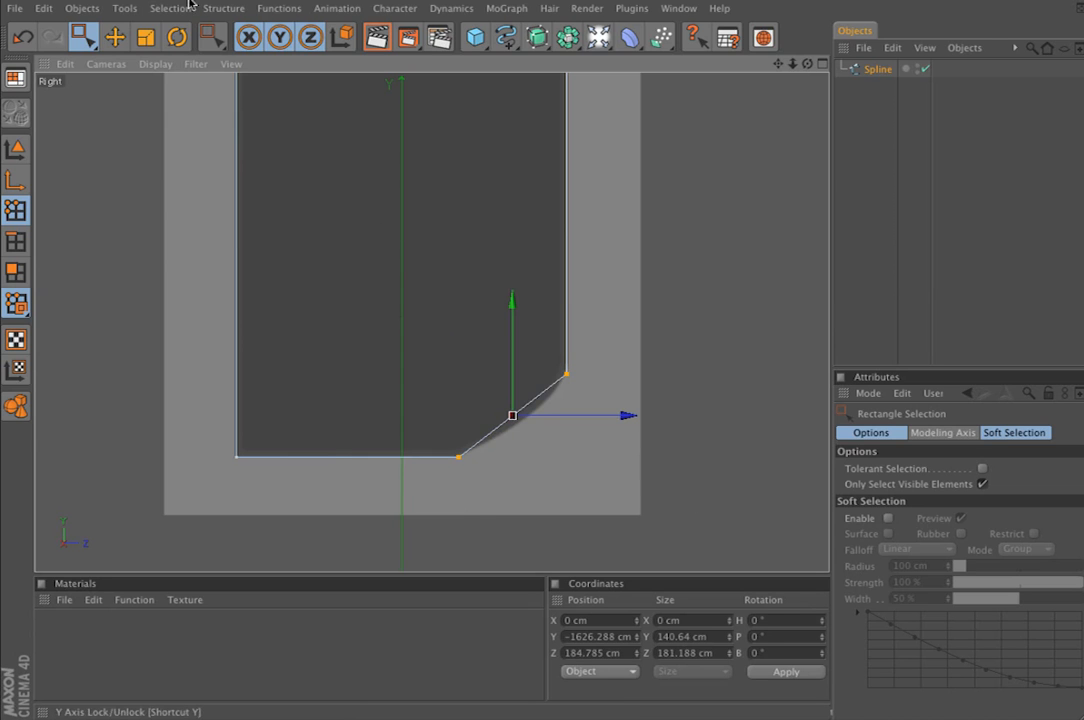
left_click(238, 9)
mouse_move(251, 38)
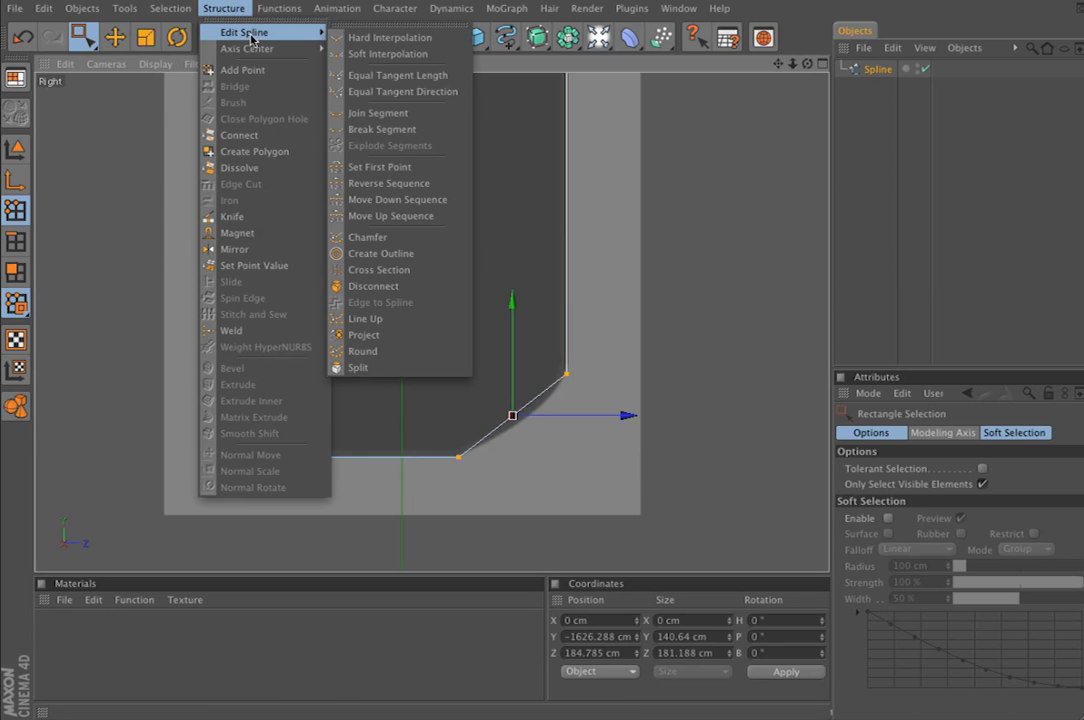
left_click(385, 244)
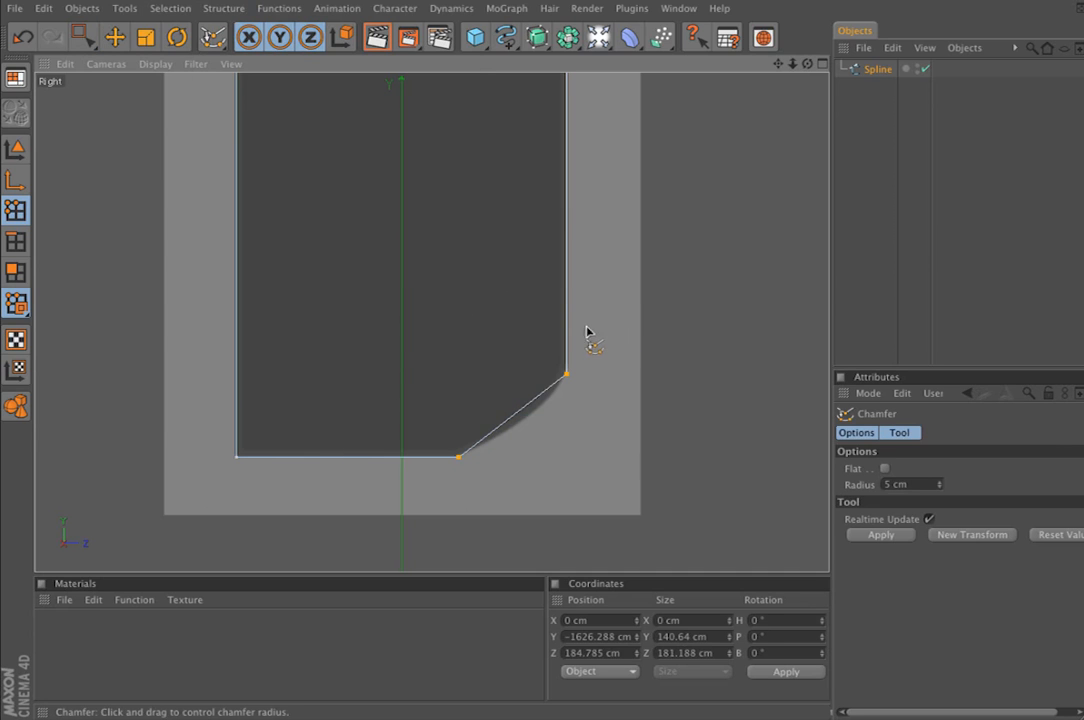
left_click_drag(588, 333, 461, 314)
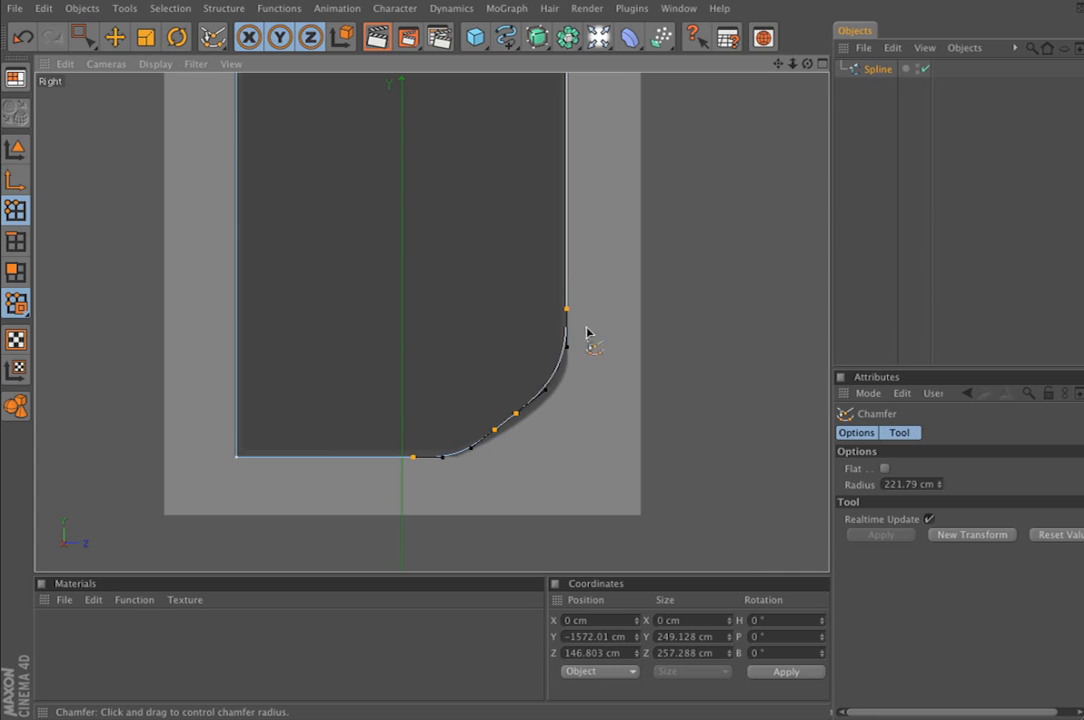
Chamfer the inner point of the notch above the straight front face with a radius of about 88 cm
middle_click_drag(533, 274, 673, 700, "alt")
right_click_drag(533, 274, 522, 238, "alt")
middle_click_drag(522, 243, 501, 562, "alt")
right_click_drag(522, 243, 580, 243, "alt")
middle_click_drag(522, 243, 561, 120, "alt")
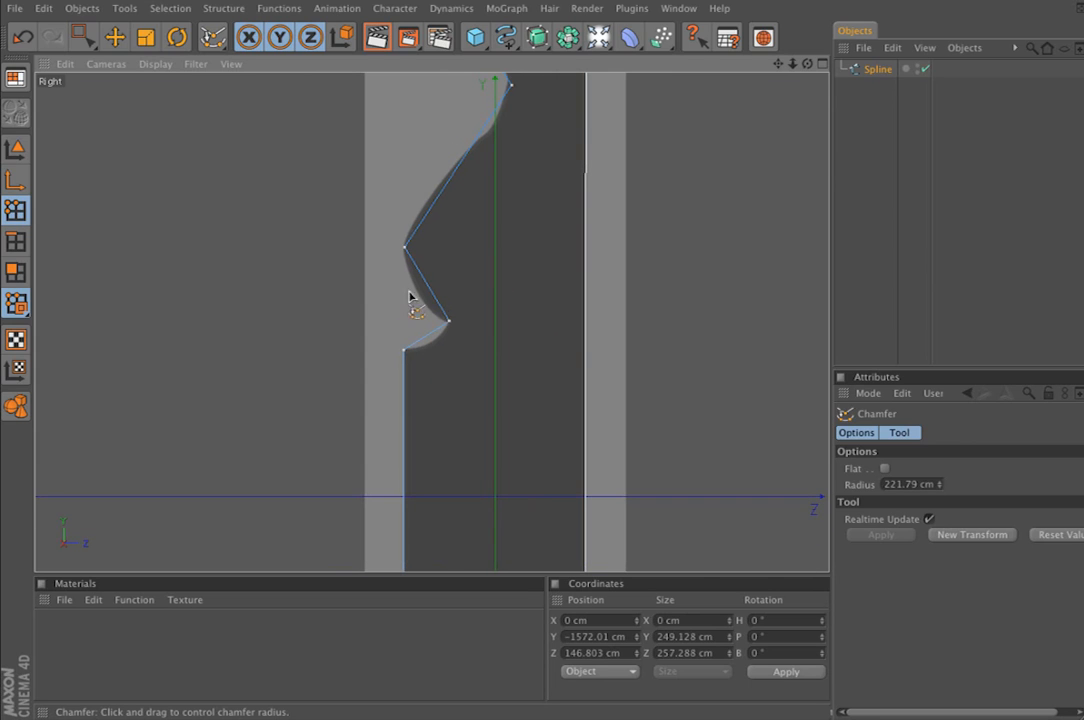
key("0")
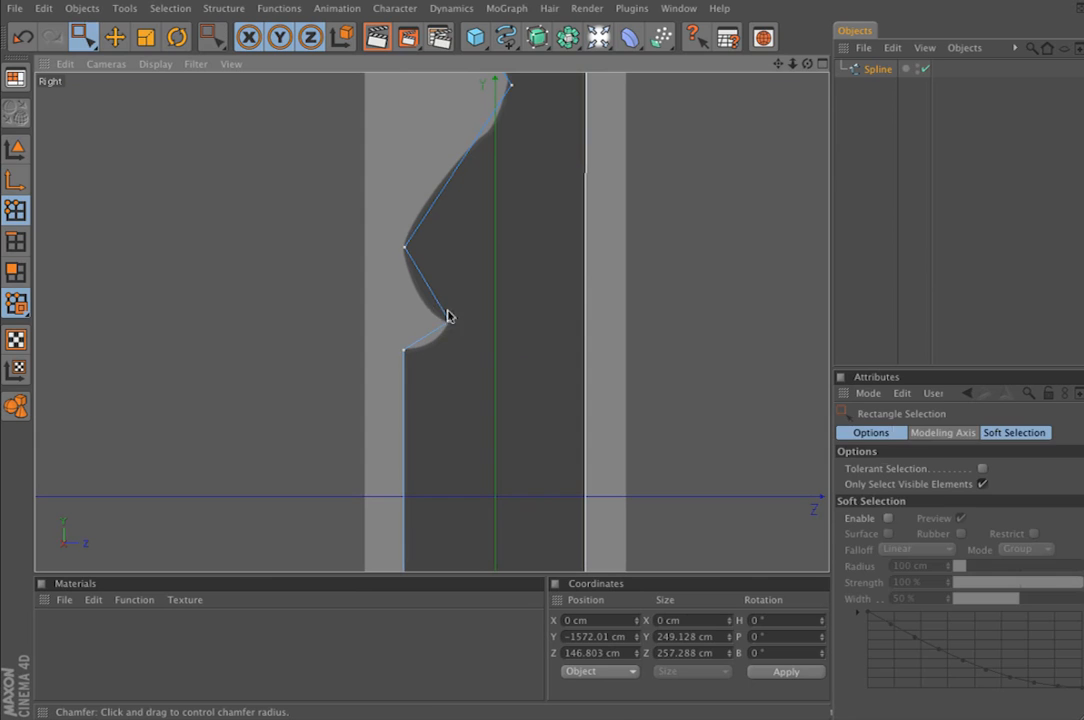
left_click_drag(495, 286, 427, 362)
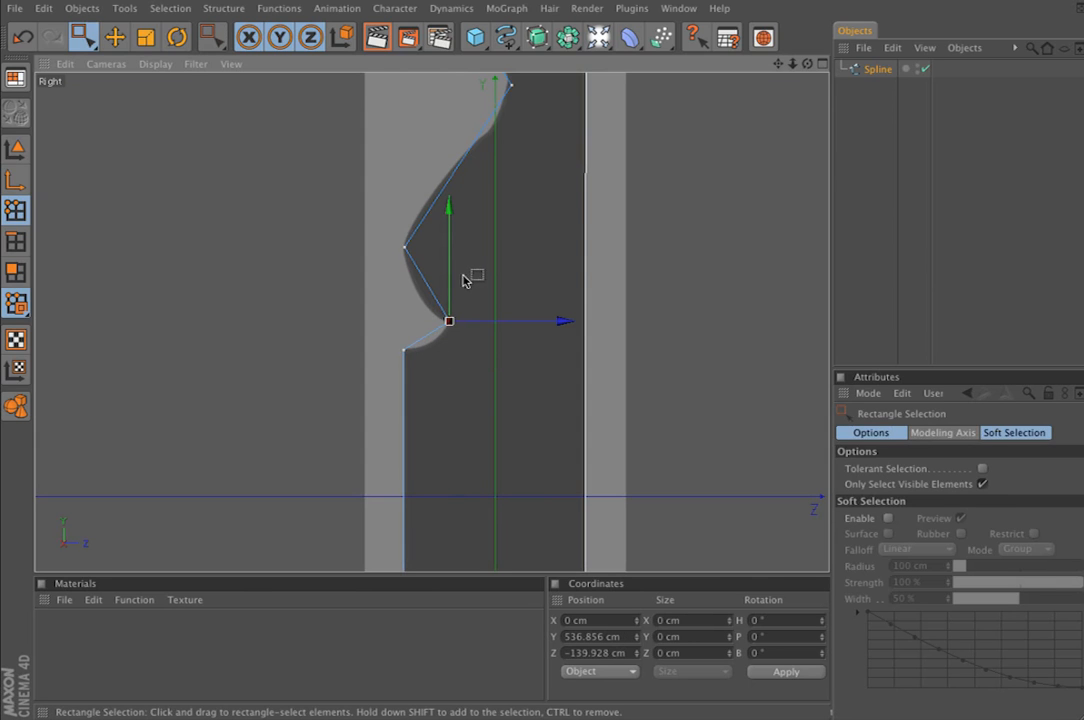
key("space")
left_click_drag(529, 356, 618, 356)
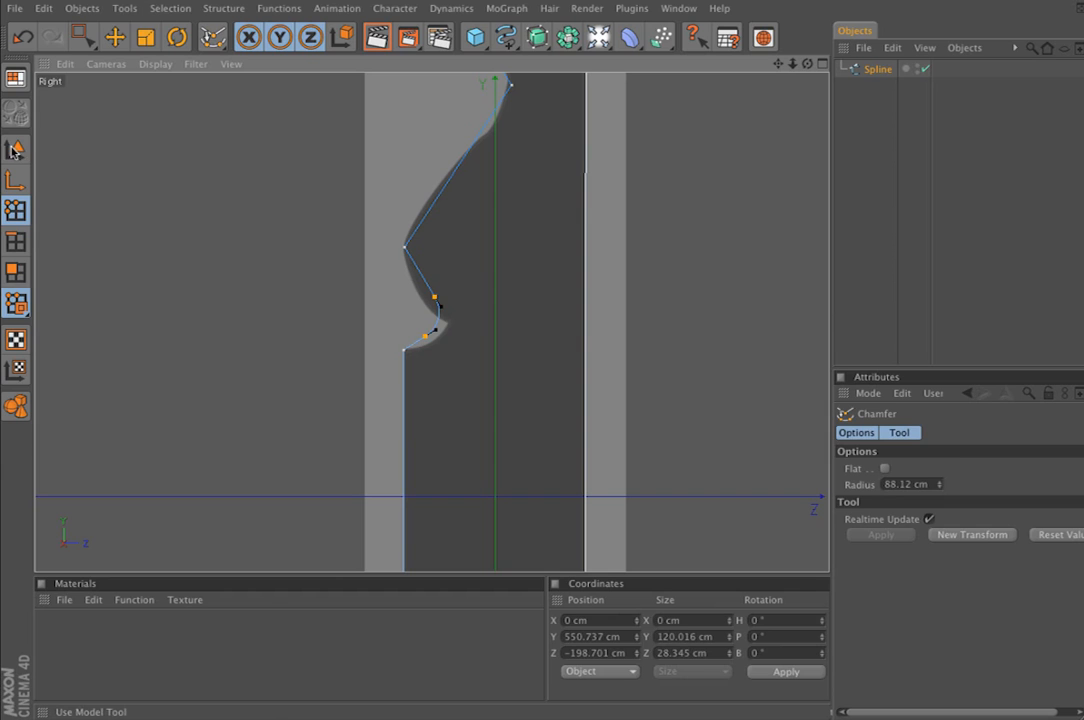
Move the chamfered notch points to about Z -157 cm and lower the corner point at the top of the straight front face
left_click(112, 40)
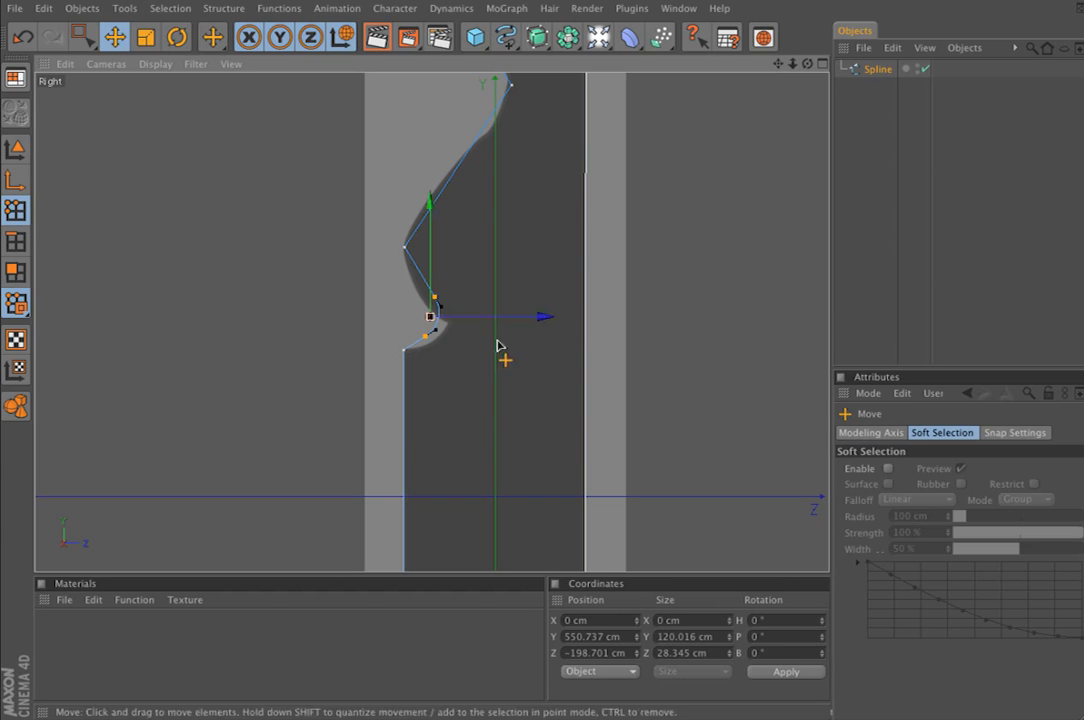
left_click_drag(477, 331, 489, 331)
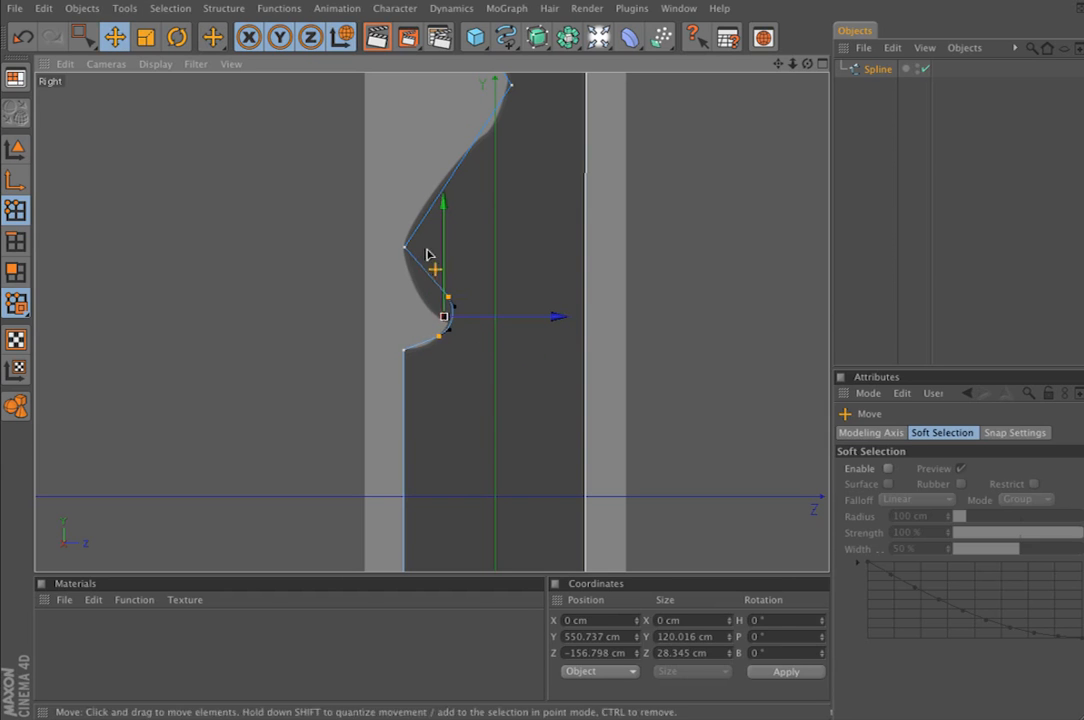
left_click_drag(448, 259, 448, 269)
left_click_drag(450, 337, 443, 309)
left_click(89, 41)
left_click_drag(363, 295, 404, 361)
Chamfer the outermost point of the bulge above the notch with a radius of about 120 cm
left_click_drag(335, 171, 474, 261)
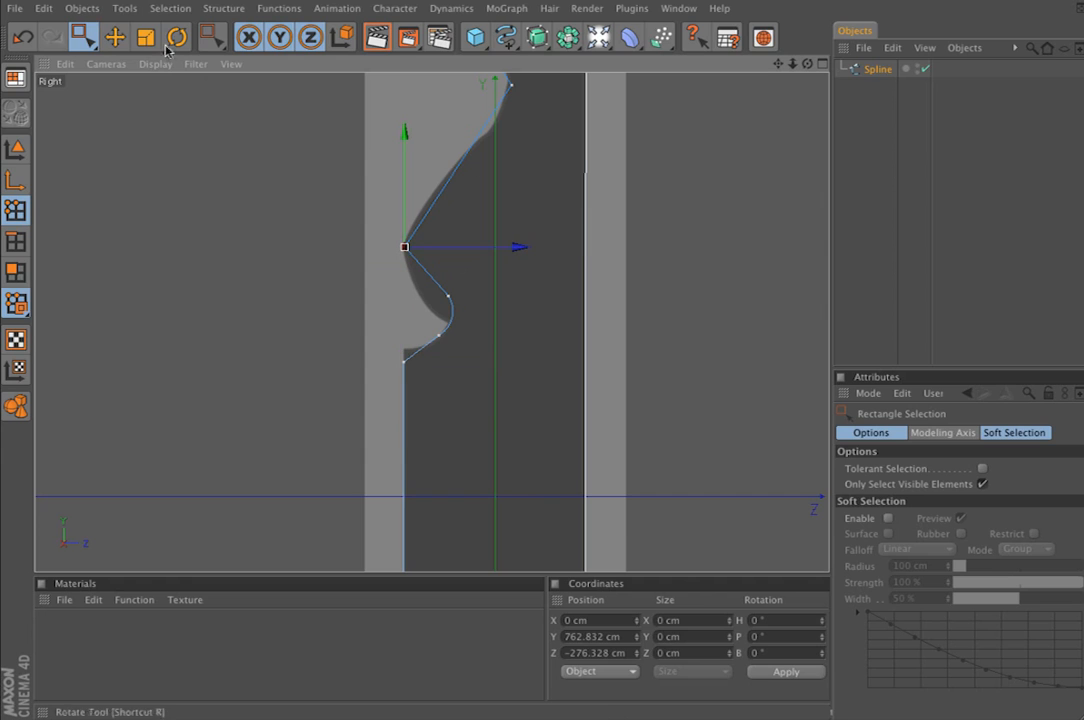
left_click(222, 8)
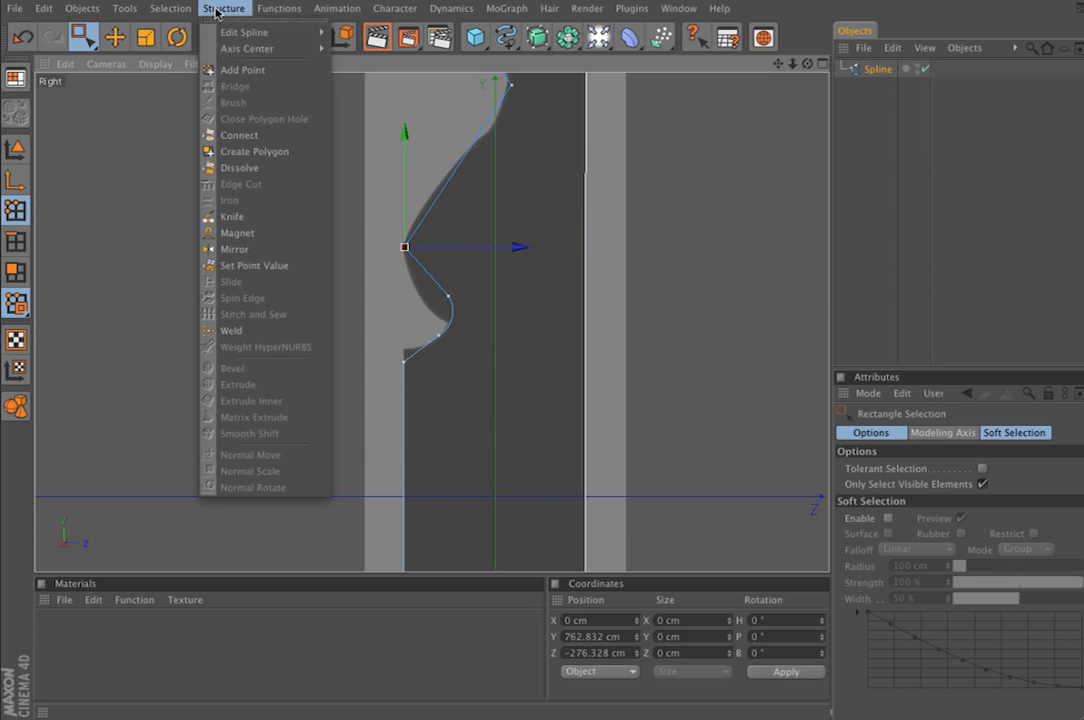
mouse_move(250, 32)
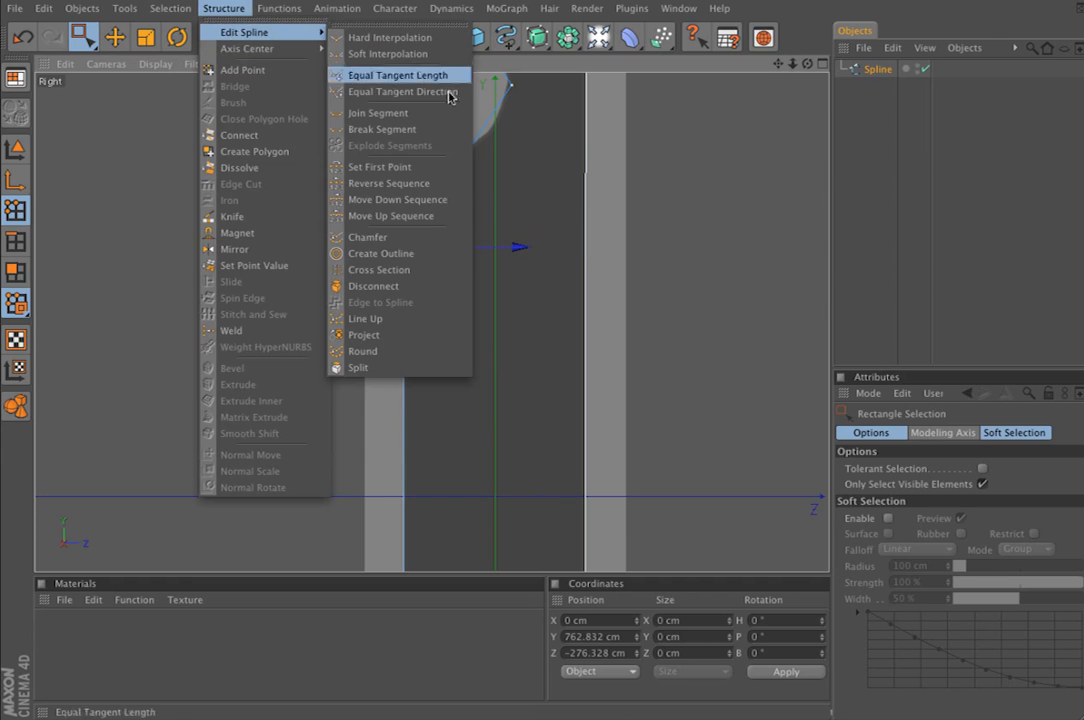
left_click(428, 240)
left_click_drag(233, 379, 368, 379)
left_click_drag(571, 553, 201, 290)
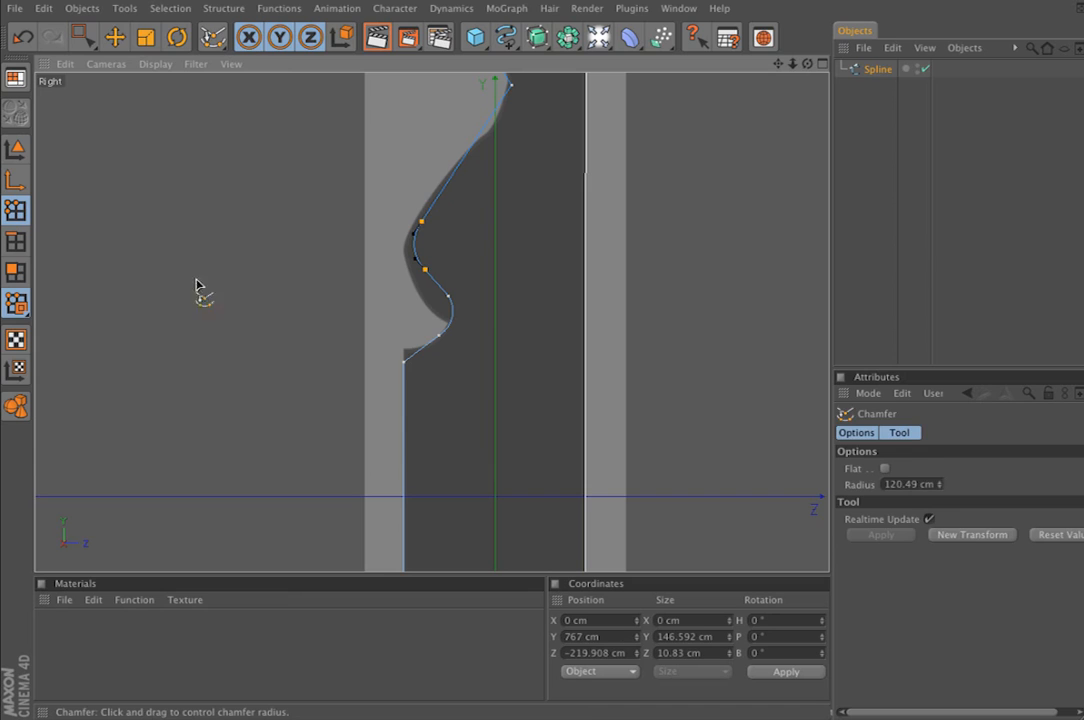
Move the chamfered bulge points outward to about Z -243 cm and the notch curve's upper point to about Z -153 cm
left_click(114, 37)
mouse_move(450, 244)
left_mouse_down()
mouse_move(431, 245)
mouse_move(447, 240)
left_mouse_up()
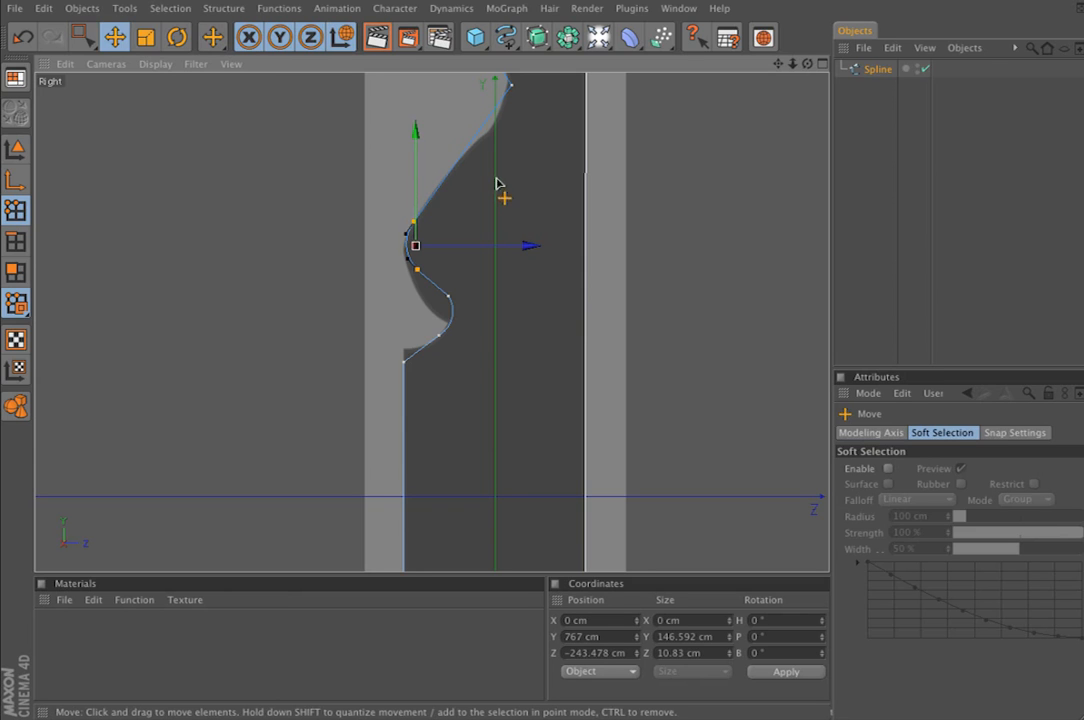
middle_click_drag(538, 190, 532, 239, "alt")
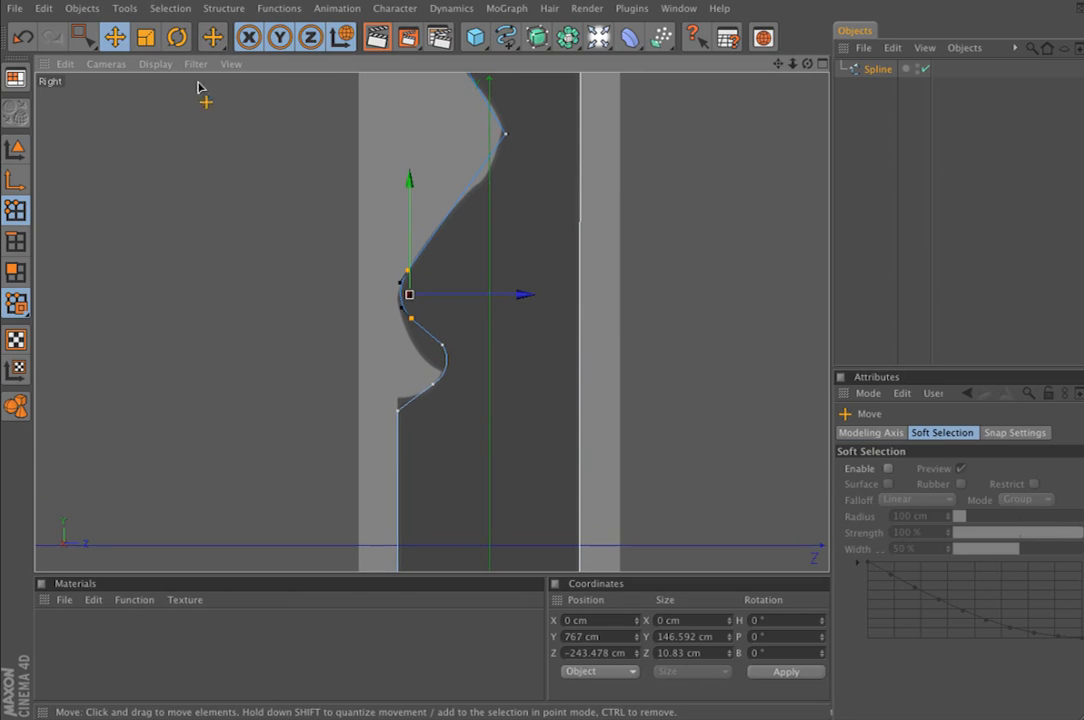
left_click(87, 43)
left_click_drag(500, 318, 441, 350)
left_click(114, 38)
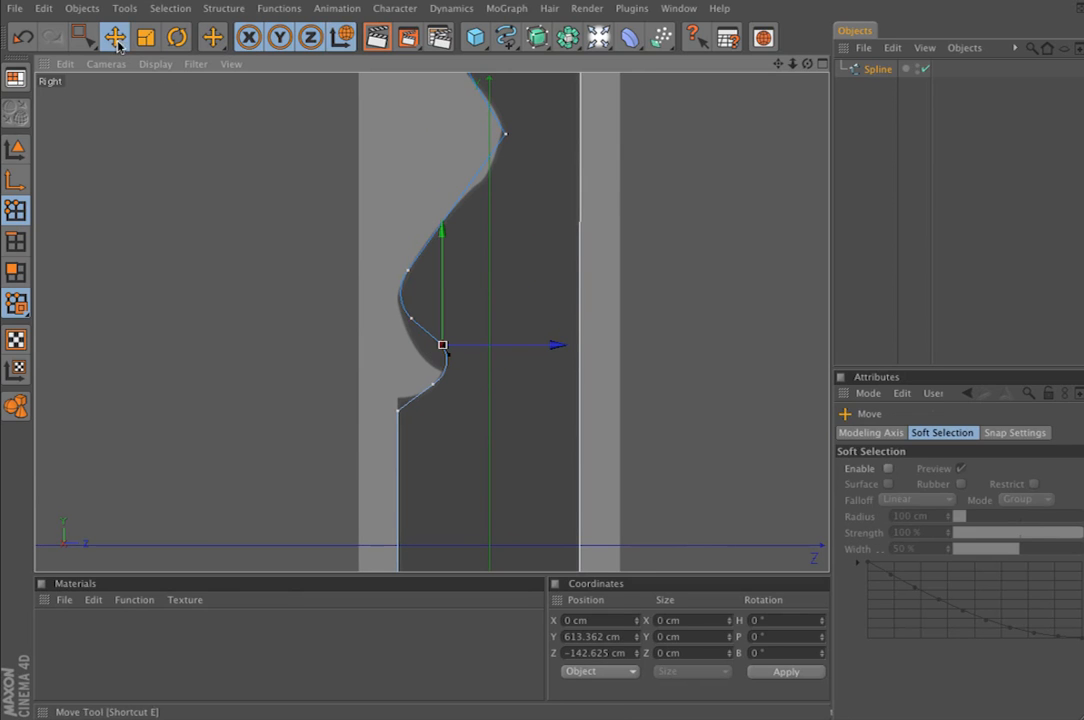
left_click_drag(535, 362, 531, 362)
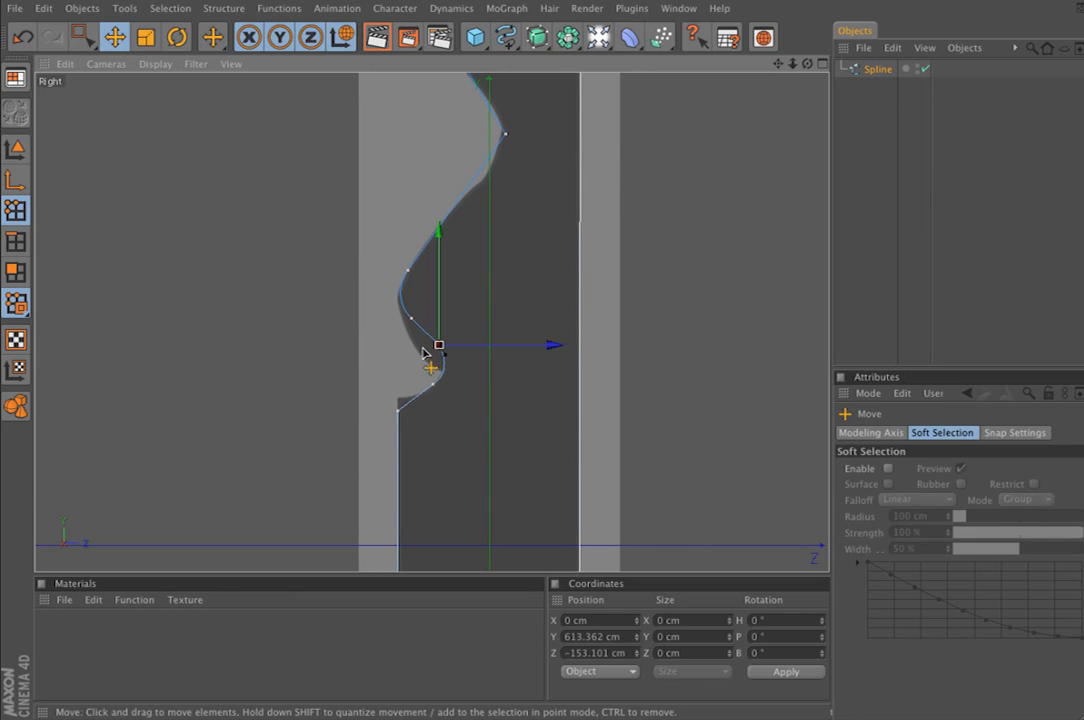
Chamfer the innermost point of the upper notch on the profile spline so the curve follows the reference image
scroll(424, 342, "down", 5)
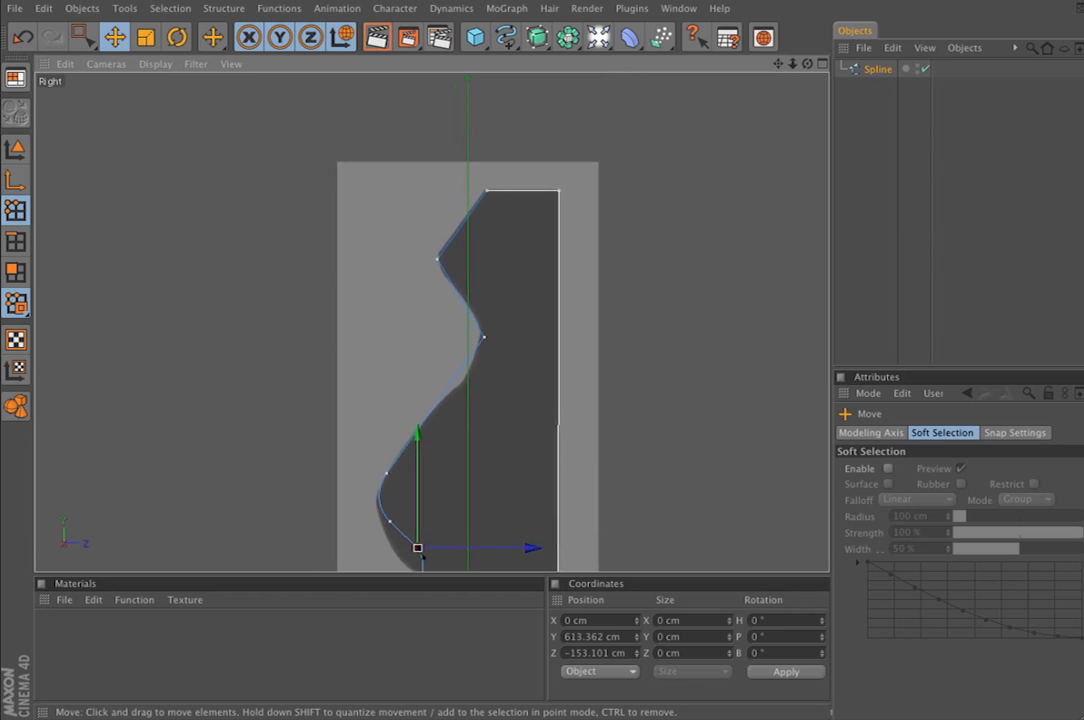
middle_click_drag(424, 342, 421, 315, "alt")
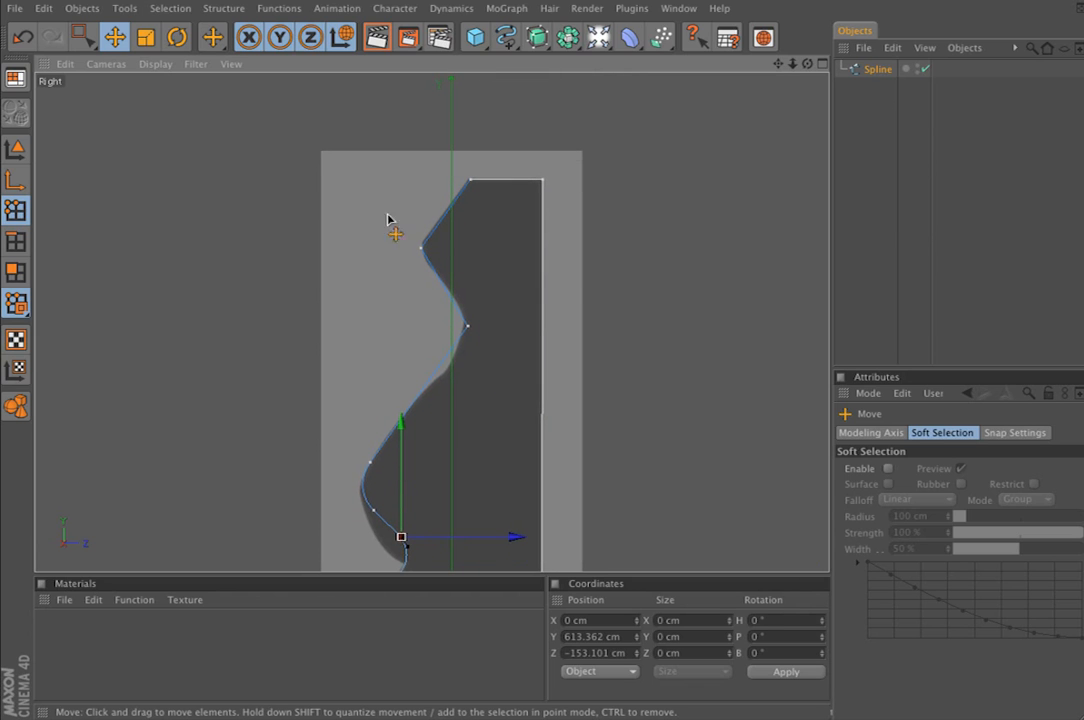
left_click(82, 40)
left_click_drag(497, 283, 446, 367)
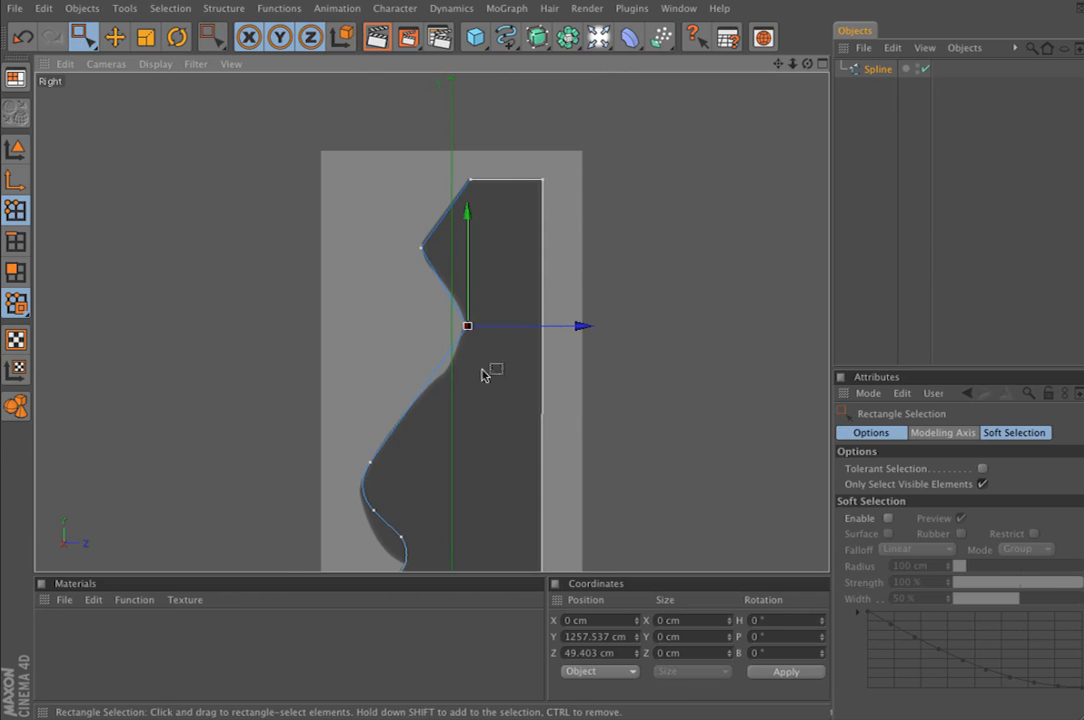
left_click(219, 9)
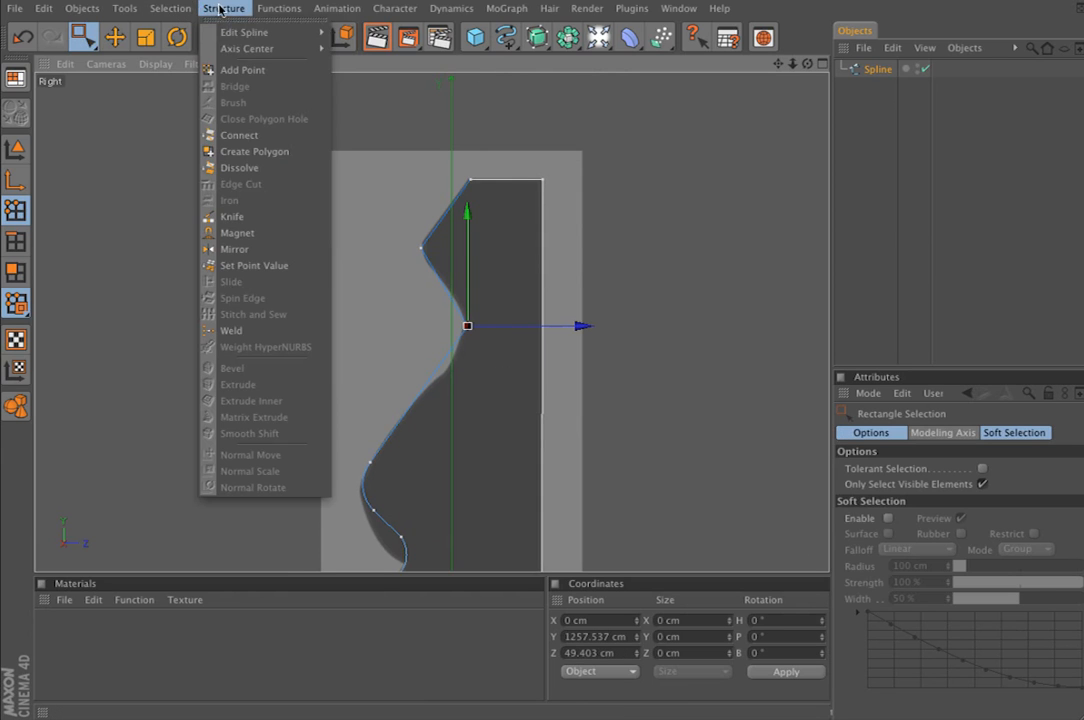
mouse_move(240, 32)
left_click(386, 240)
left_click_drag(464, 326, 490, 323)
left_click(108, 41)
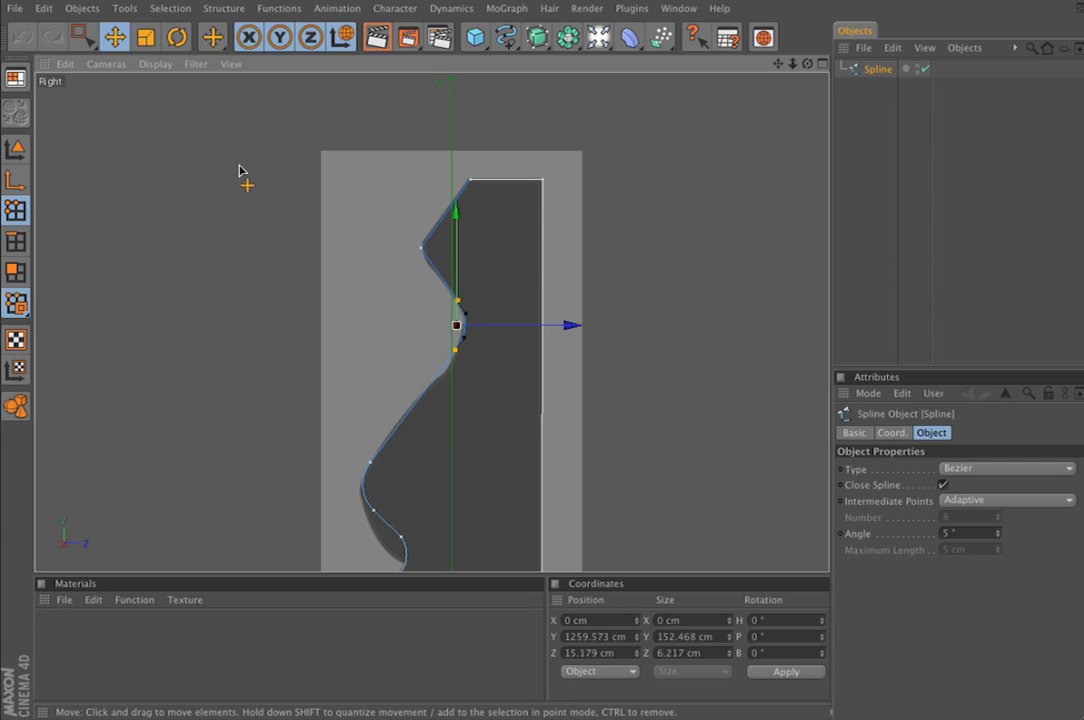
Copy the finished profile spline from 1.c4d and paste it into room.c4d
left_click(12, 149)
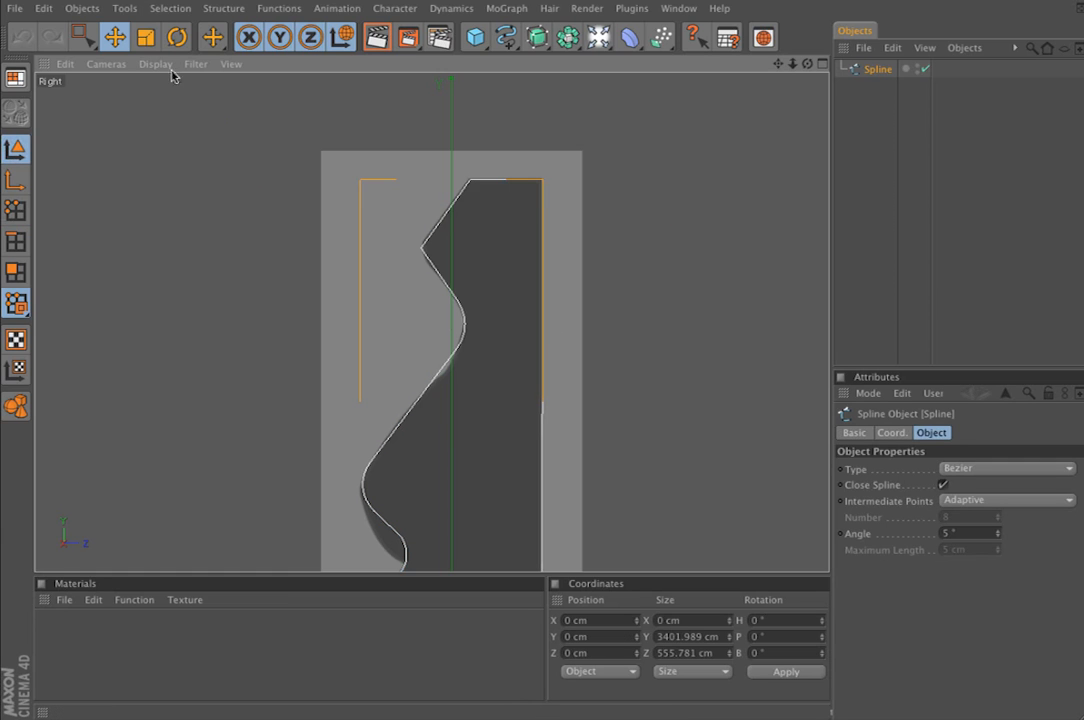
left_click(880, 69)
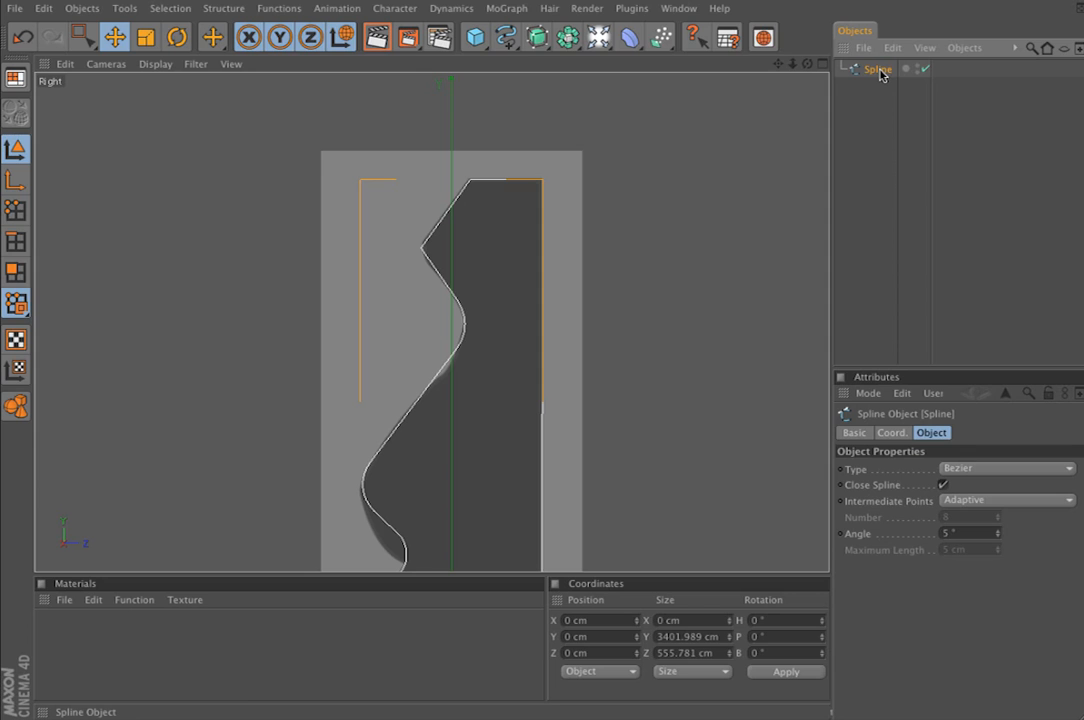
left_click(680, 8)
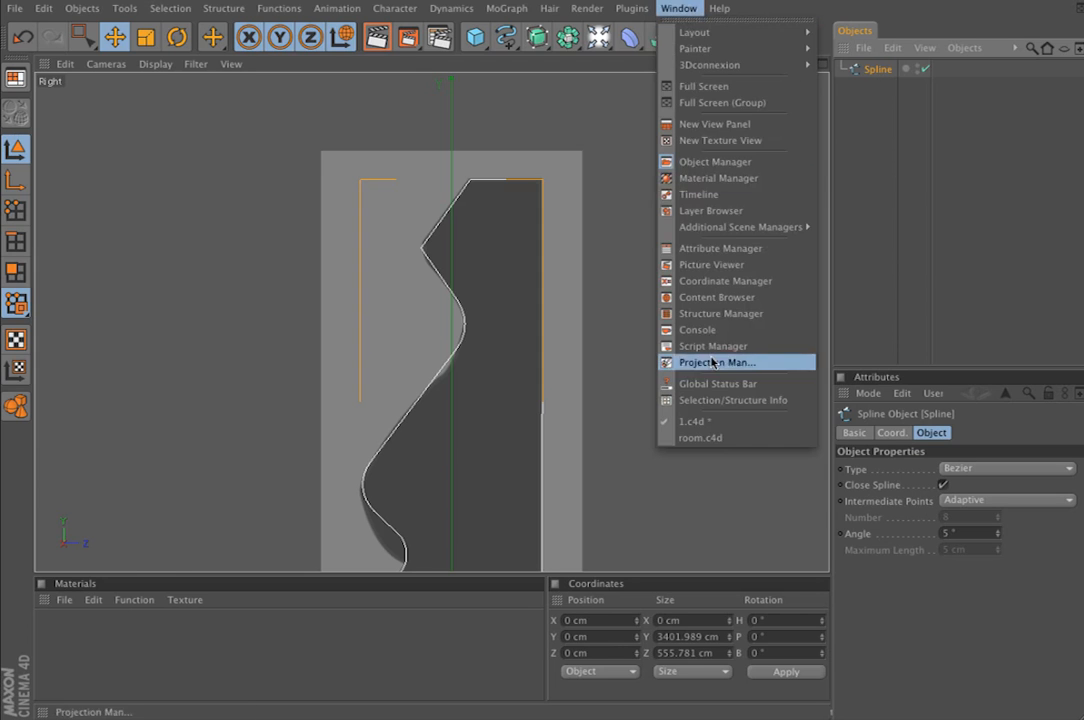
left_click(713, 445)
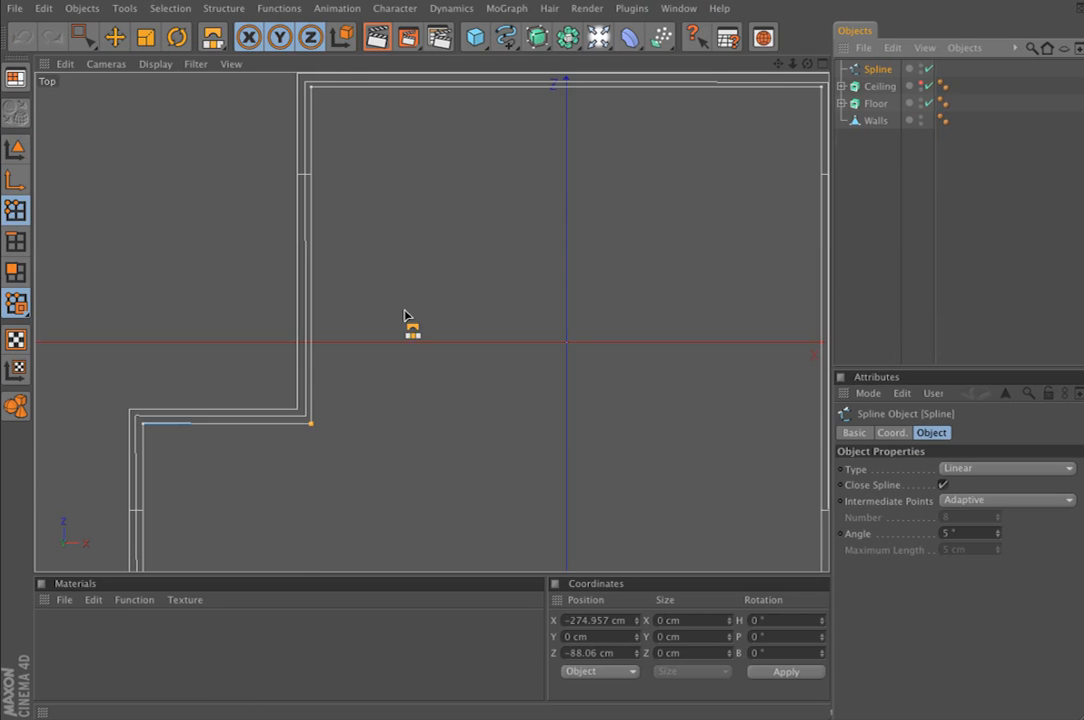
key("ctrl+v")
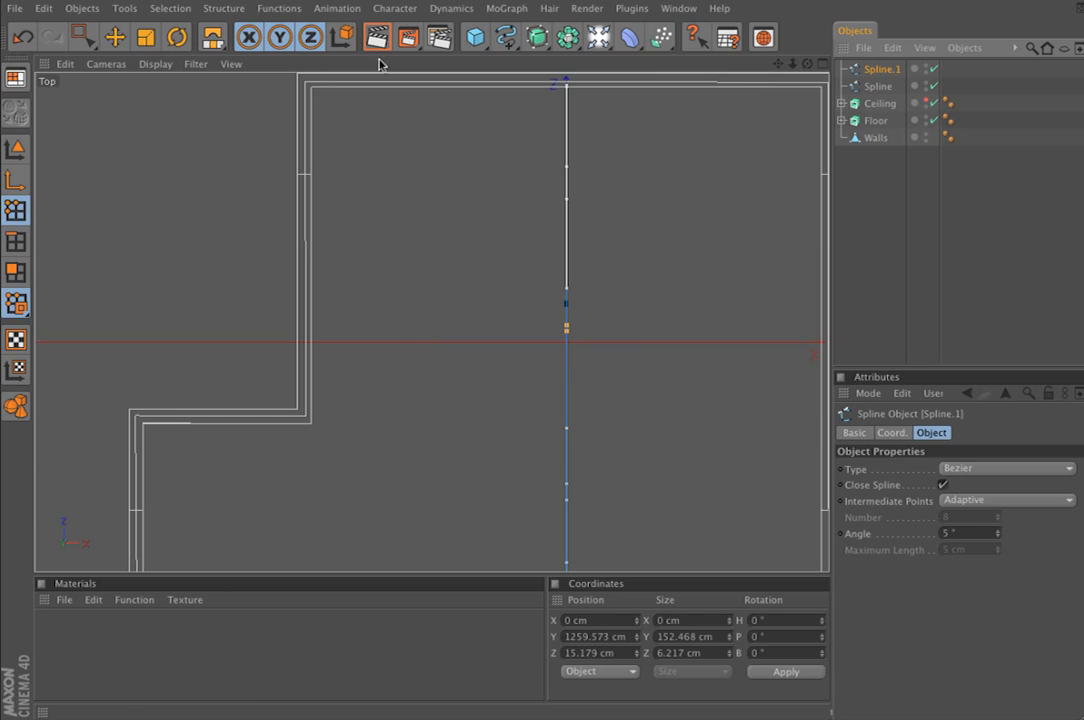
Switch to the 1.c4d document and close it to return to room.c4d
left_click(682, 8)
left_click(709, 424)
key("ctrl+F4")
left_click(501, 186)
Show the whole pasted profile spline in the Right view with Lines display, with Model mode active
left_click(14, 154)
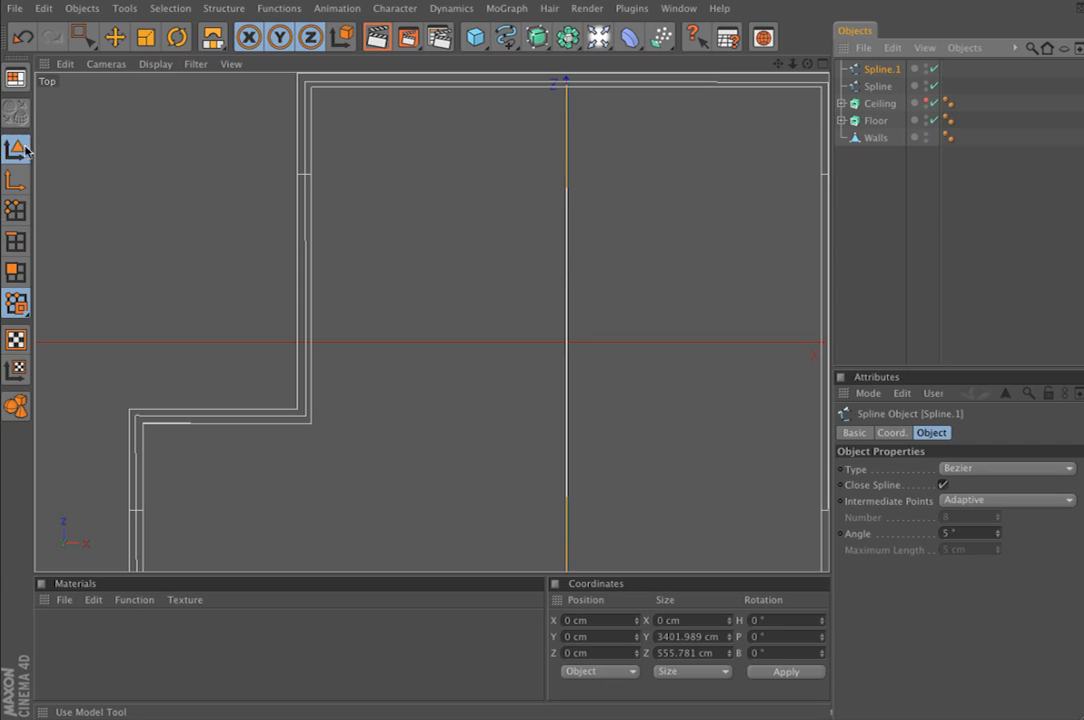
left_click(822, 64)
left_click(424, 324)
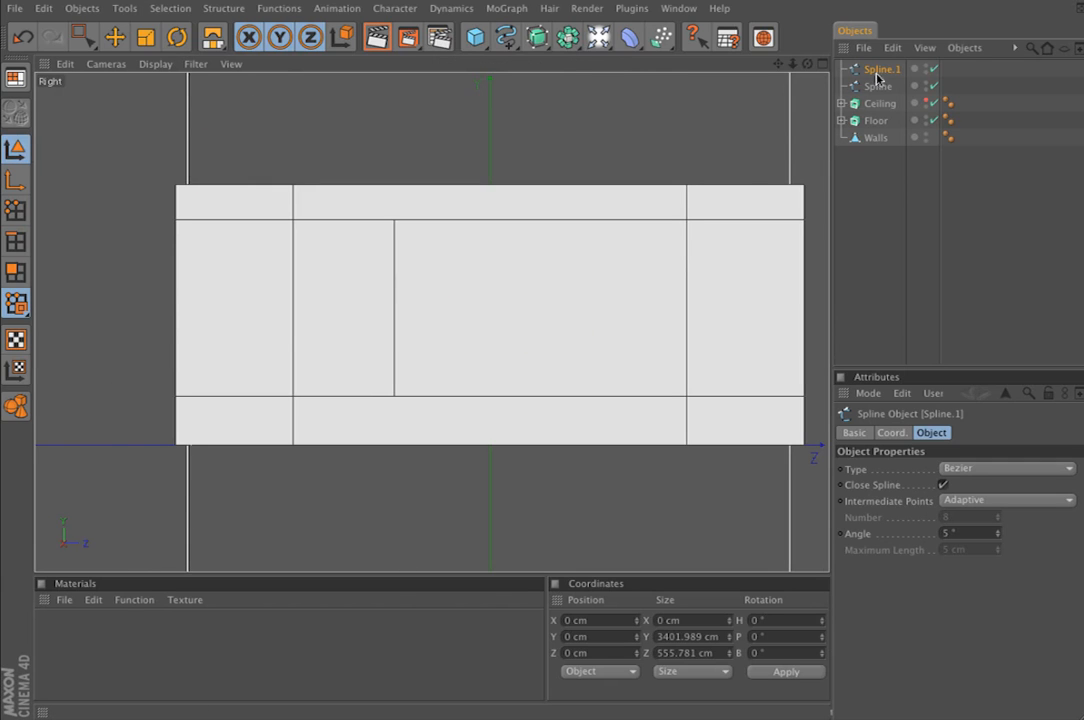
left_click(155, 64)
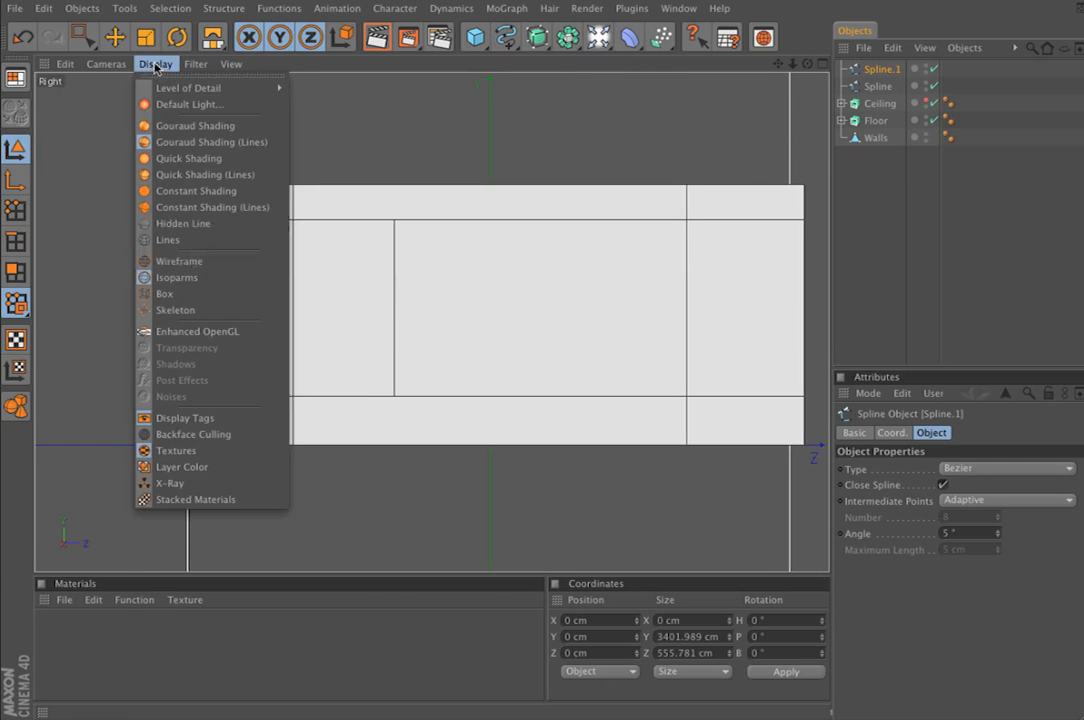
left_click(192, 246)
scroll(474, 288, "down", 15)
scroll(432, 322, "up", 10)
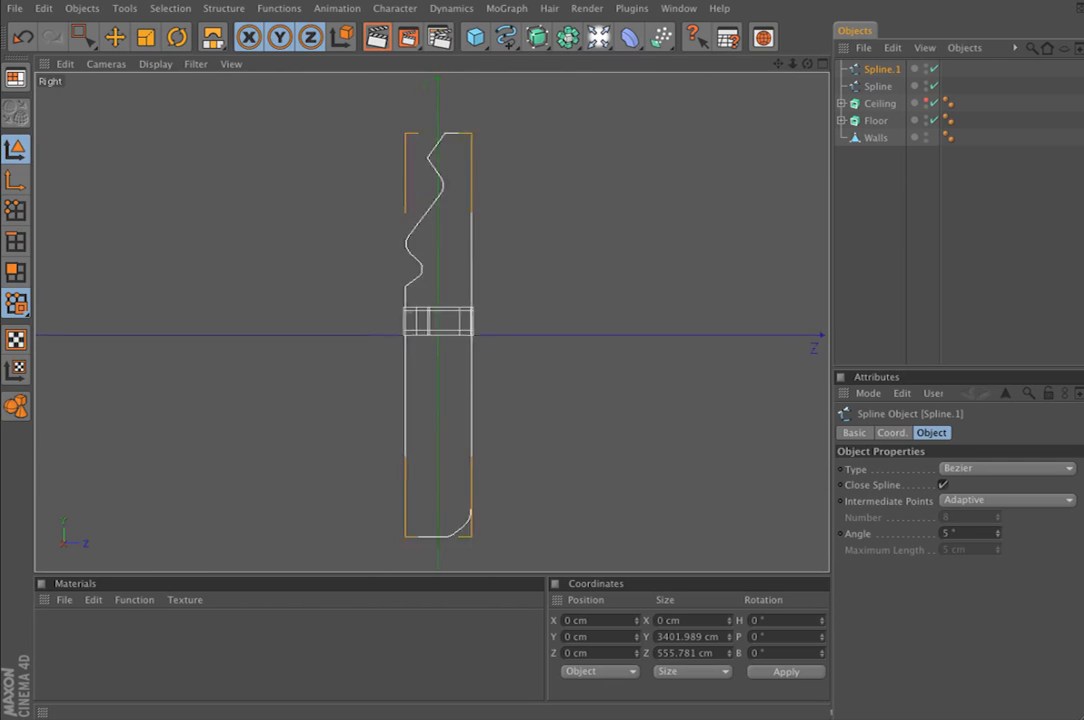
scroll(432, 322, "down", 8)
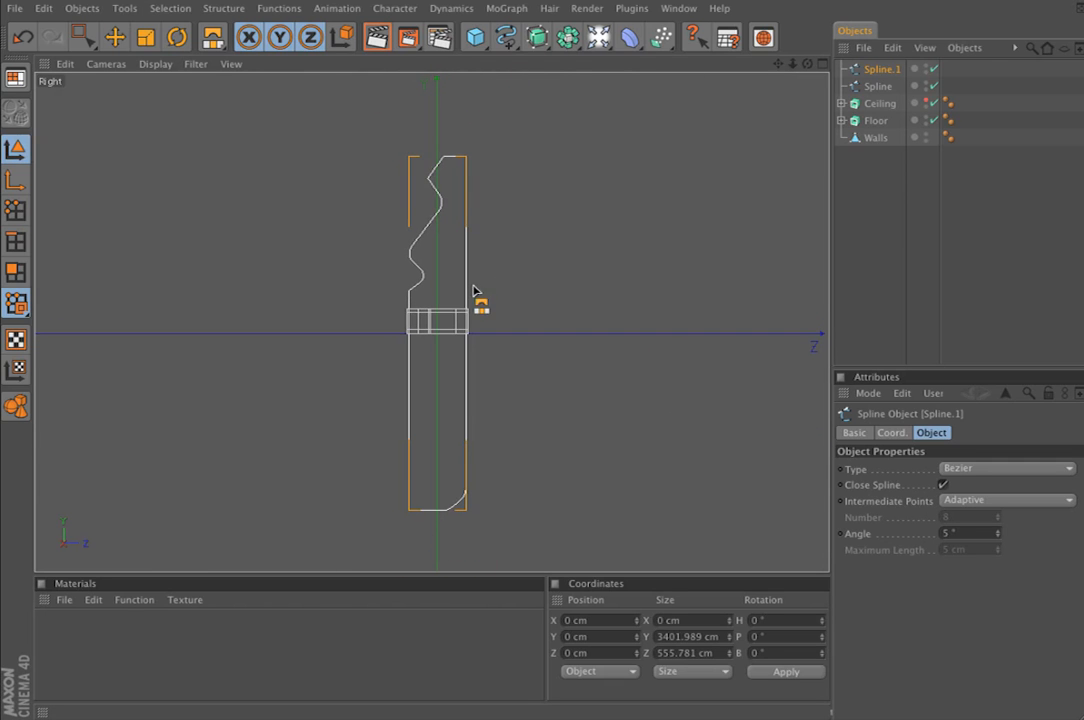
Rename the pasted spline as Profile and the wall path spline as Outline
double_click(882, 70)
type("F")
key("Return")
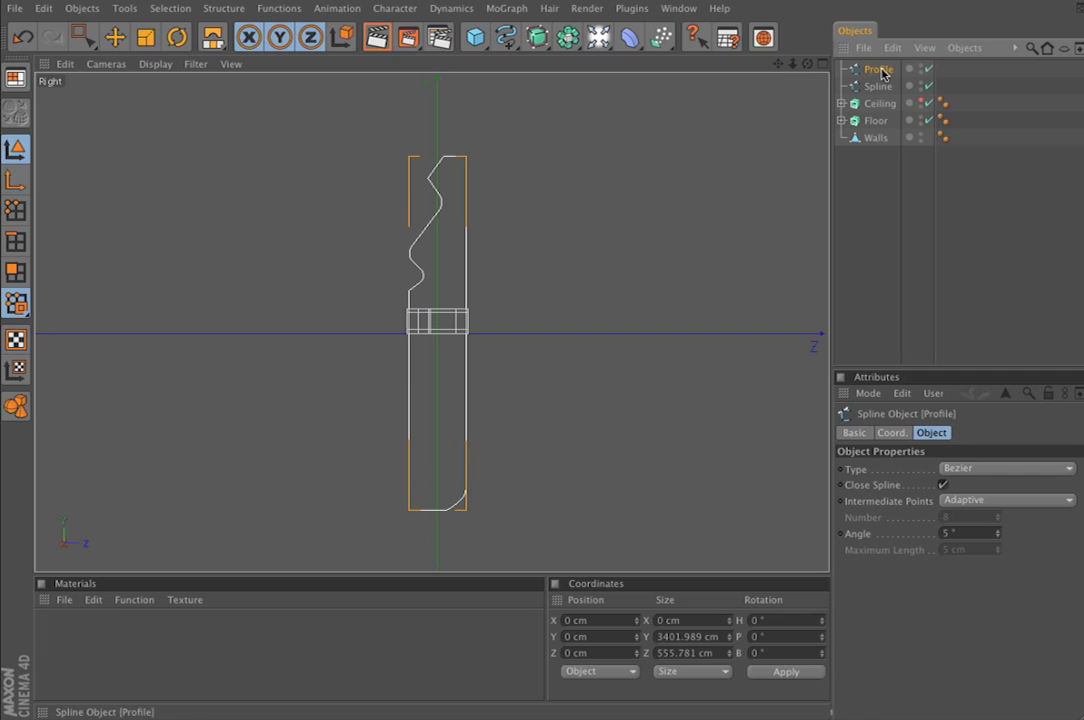
left_click(887, 87)
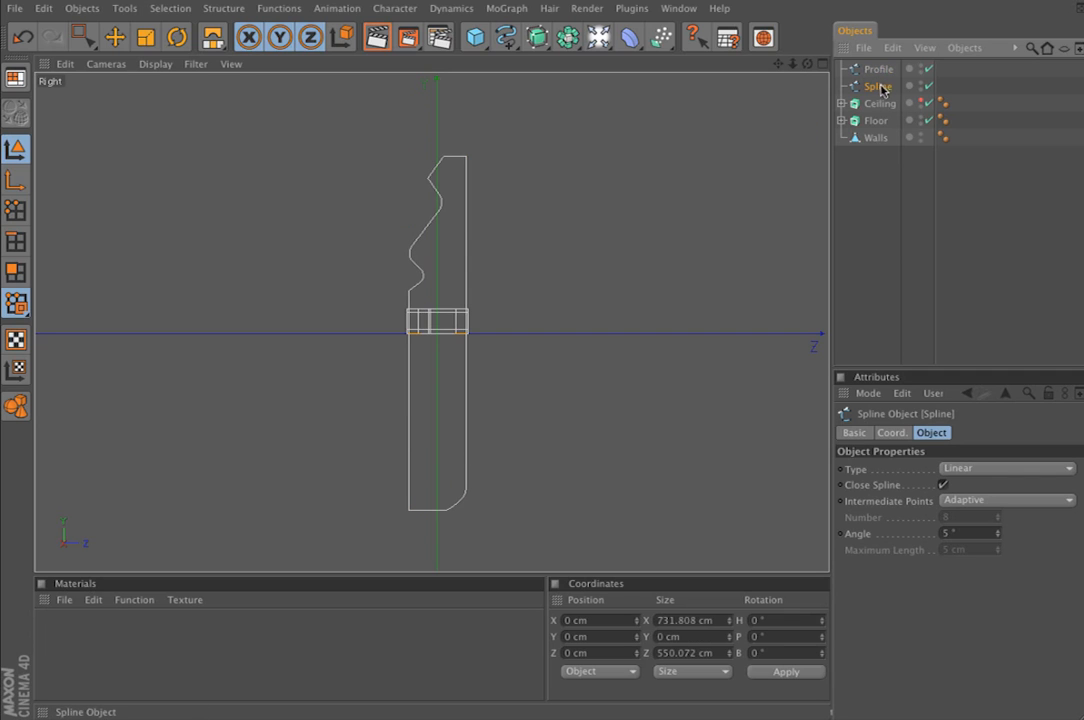
left_click_drag(876, 89, 737, 124)
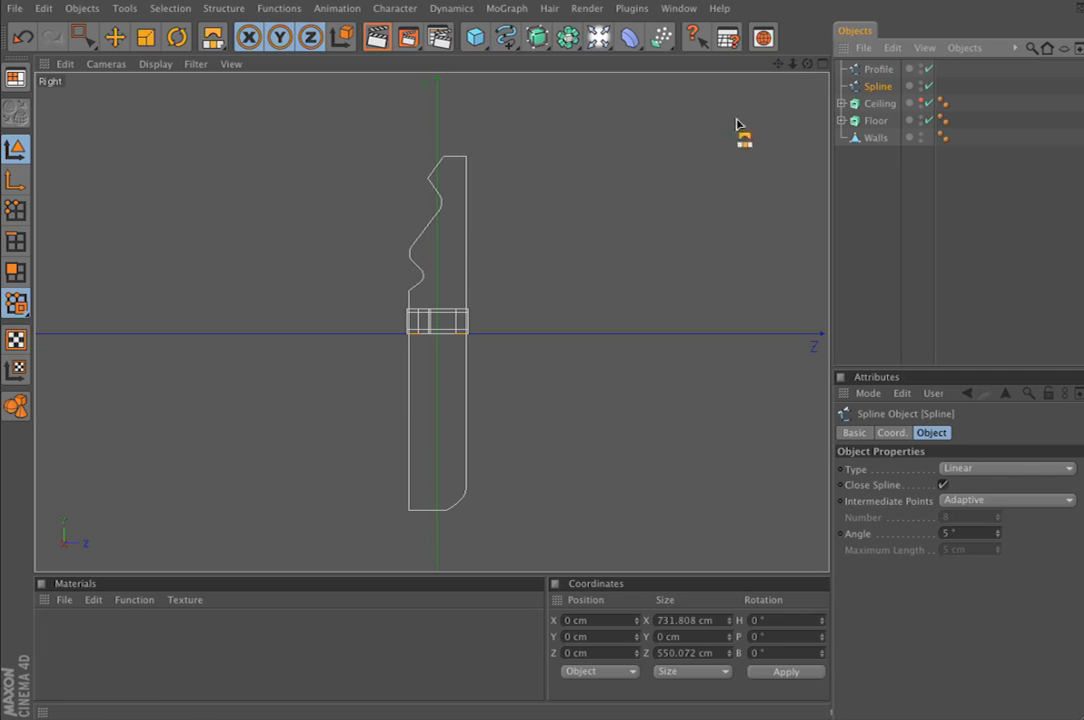
double_click(877, 88)
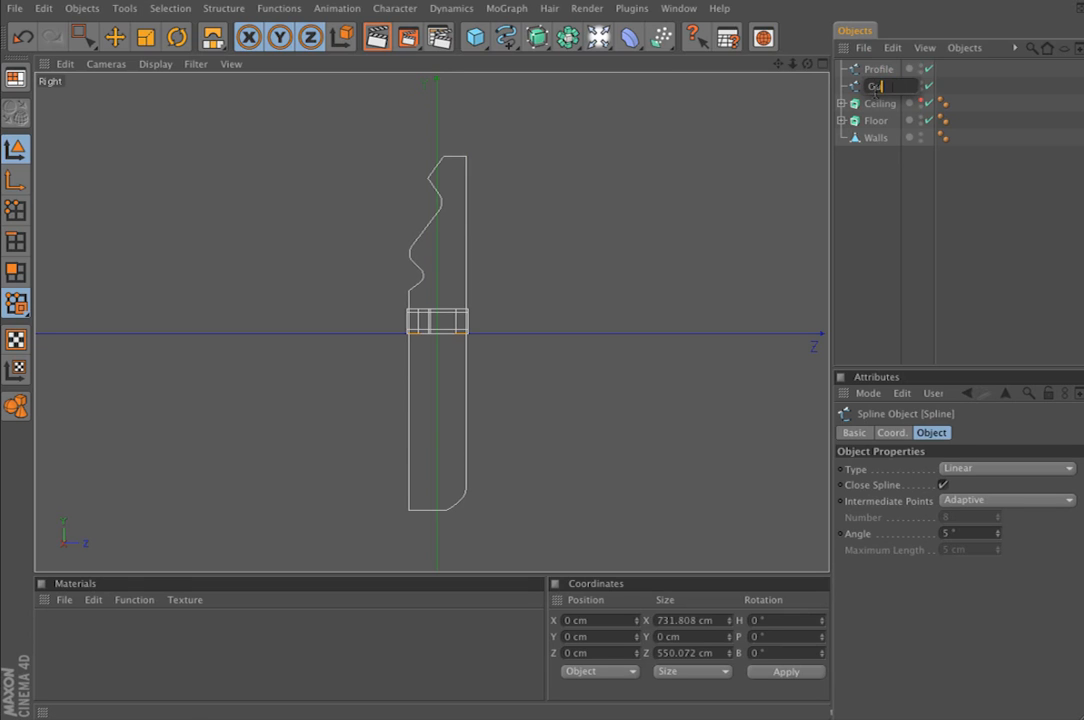
key("Return")
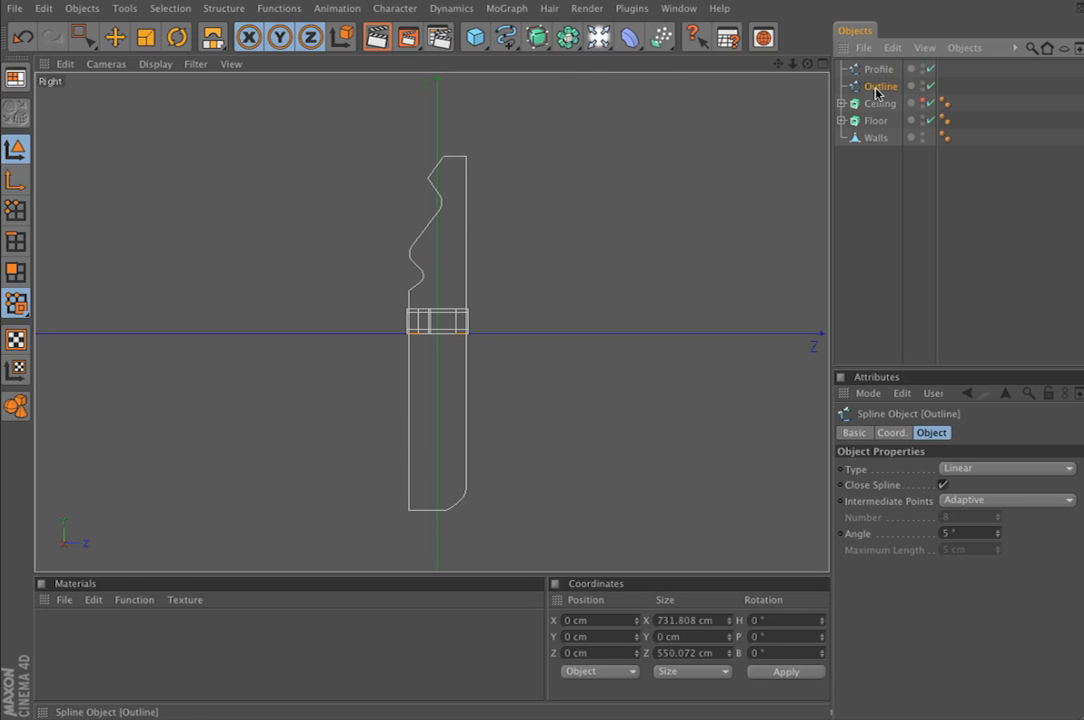
Scale the Profile spline down uniformly to about 49.6 cm high and 8.1 cm deep
left_click(878, 69)
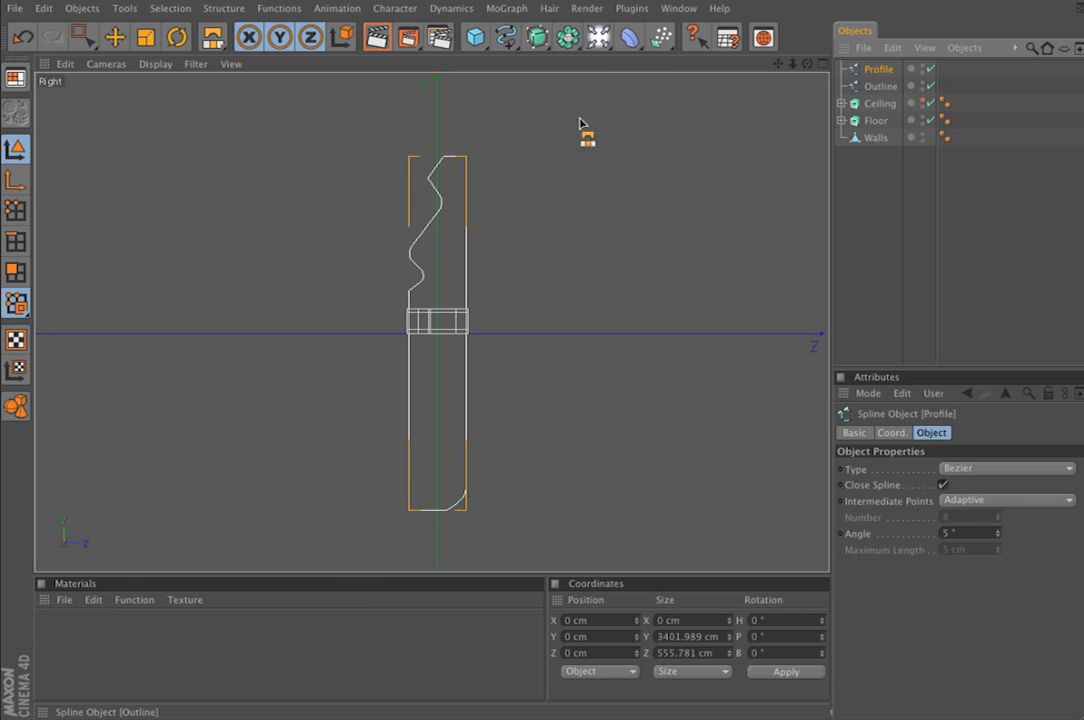
left_click(145, 37)
left_click_drag(467, 198, 425, 226)
key("o")
right_click_drag(636, 137, 430, 137, "alt")
middle_click_drag(520, 249, 518, 278, "alt")
right_click_drag(520, 249, 660, 249, "alt")
left_click_drag(548, 244, 496, 242)
left_click(115, 37)
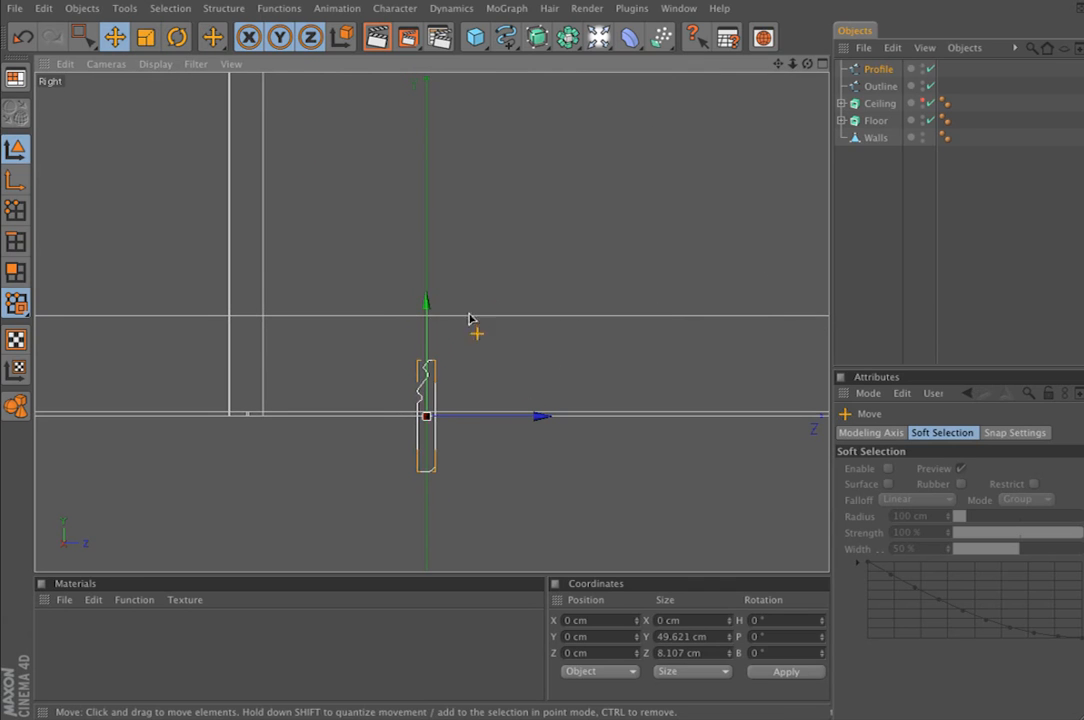
Add a Sweep NURBS object to the room scene from the Perspective view
left_click(822, 65)
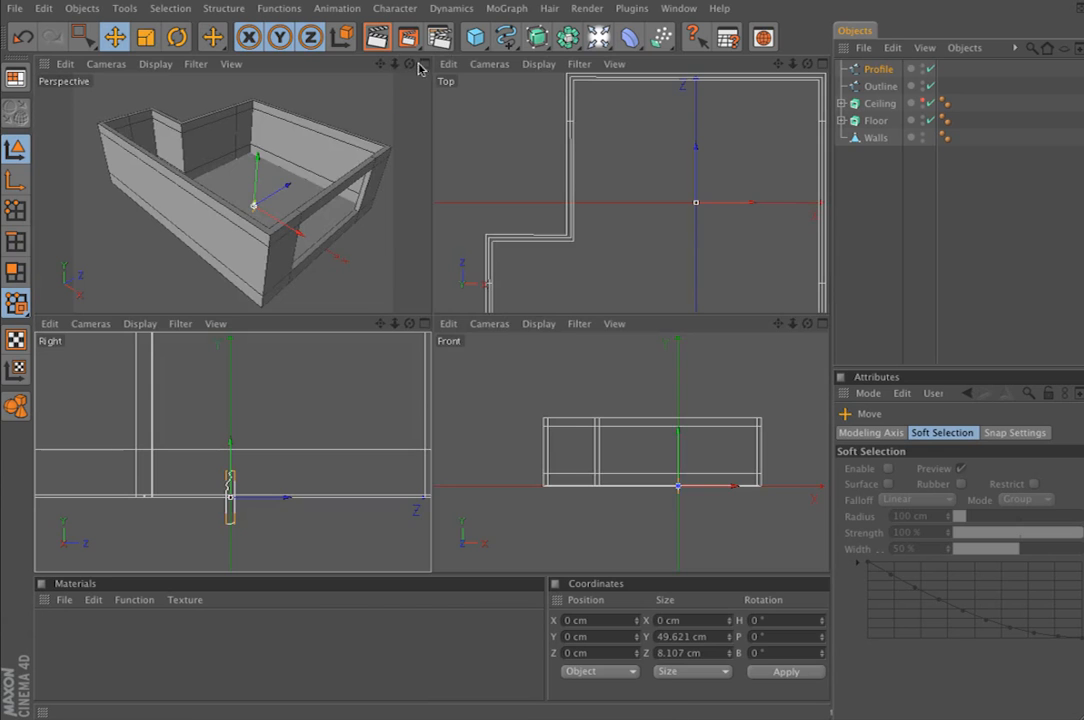
left_click(421, 65)
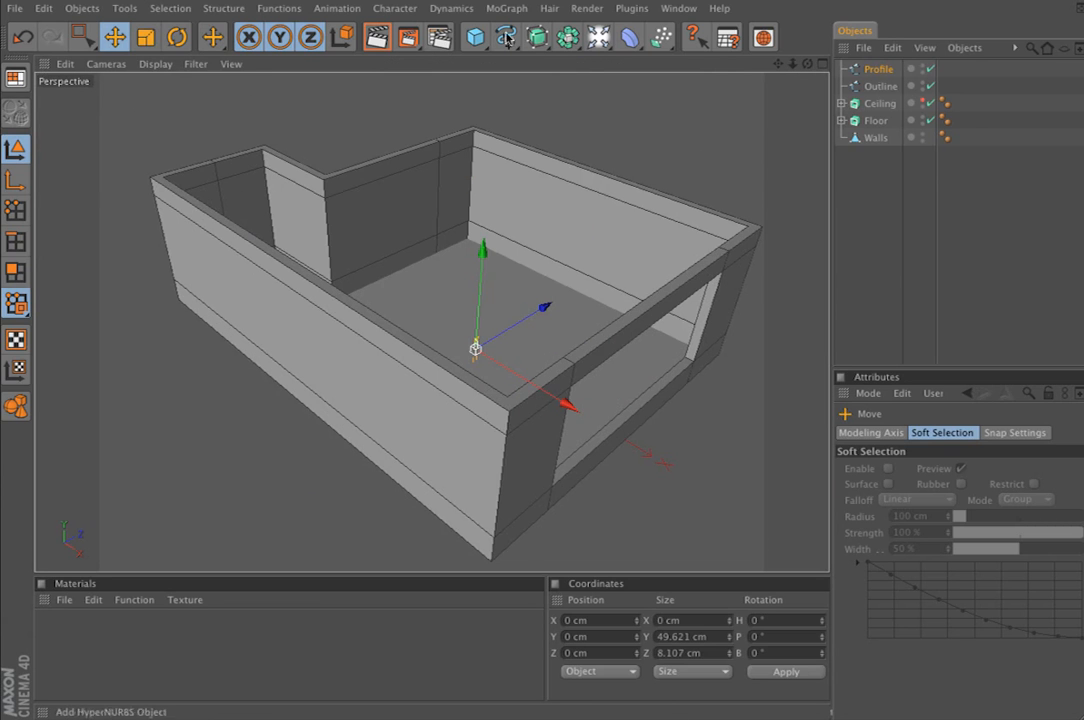
left_click(537, 37)
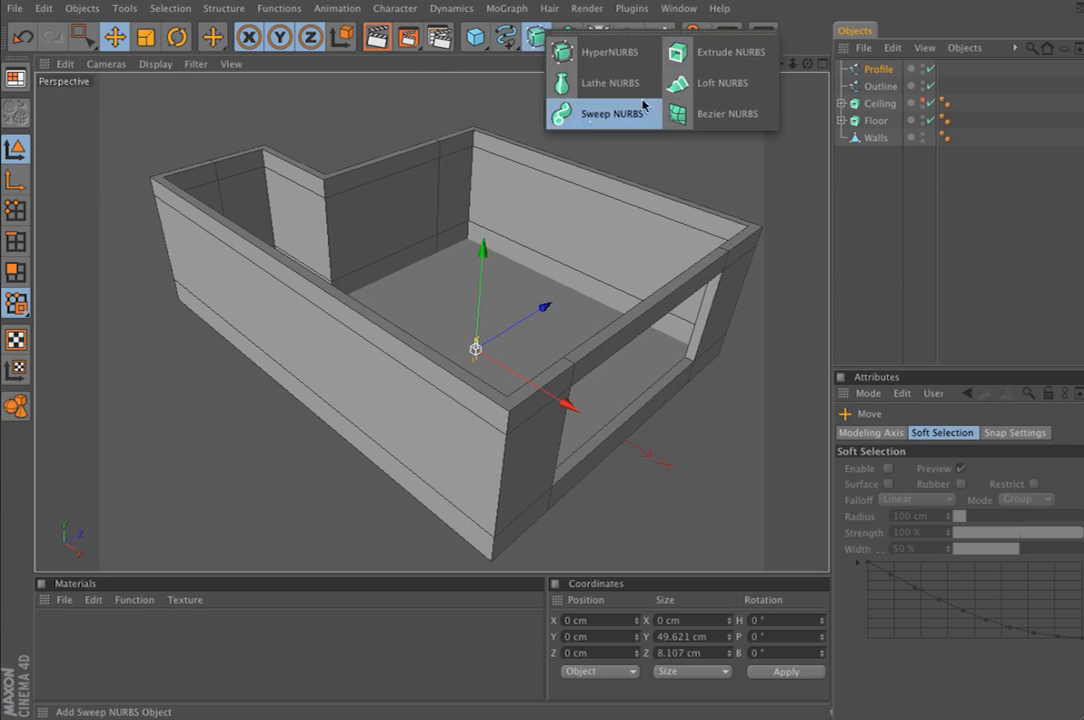
left_click(592, 127)
Place the Profile and Outline splines inside the Sweep NURBS, with Profile ordered above Outline
left_click(826, 65)
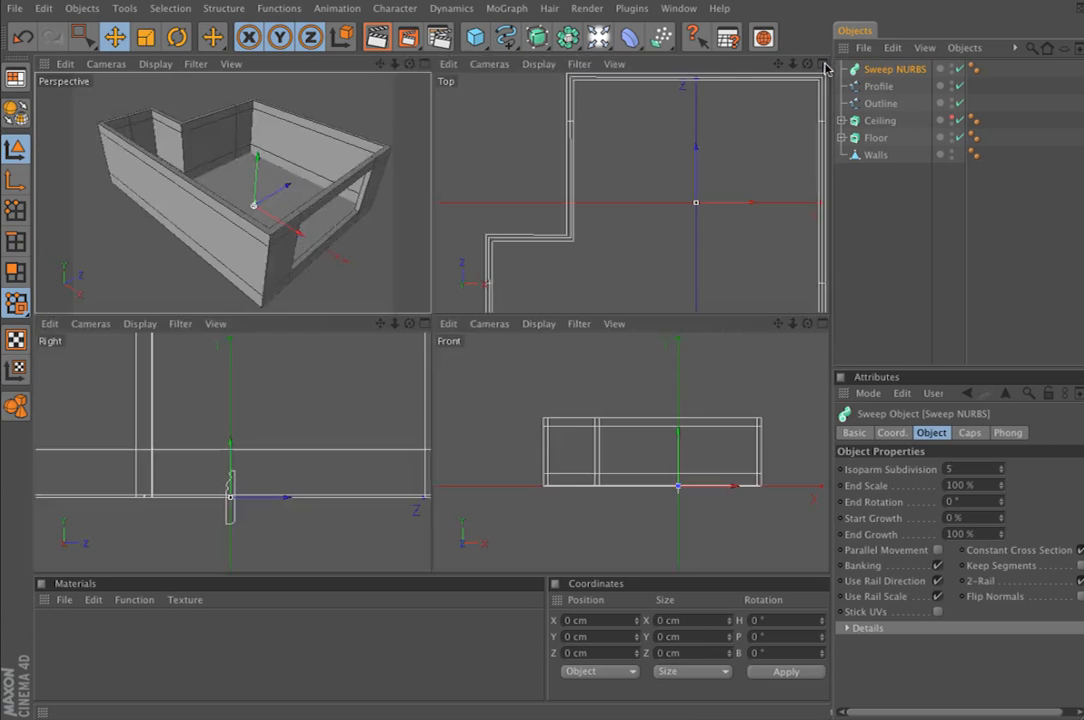
middle_click(513, 230)
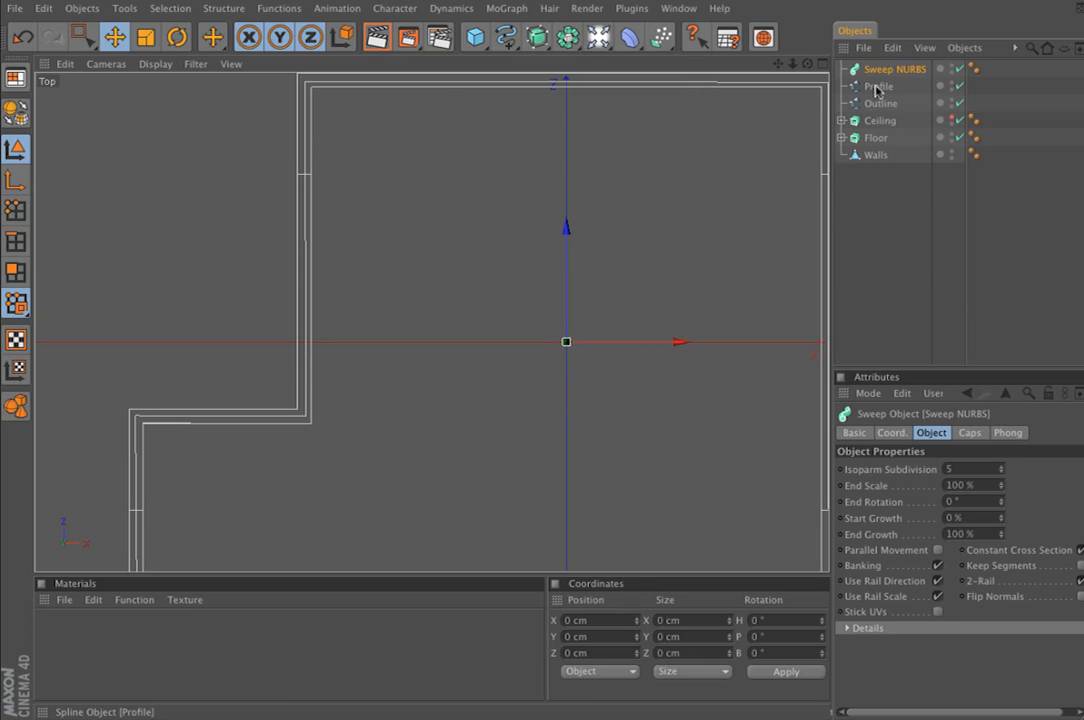
mouse_move(888, 104)
left_mouse_down()
mouse_move(907, 73)
mouse_move(885, 92)
left_mouse_up()
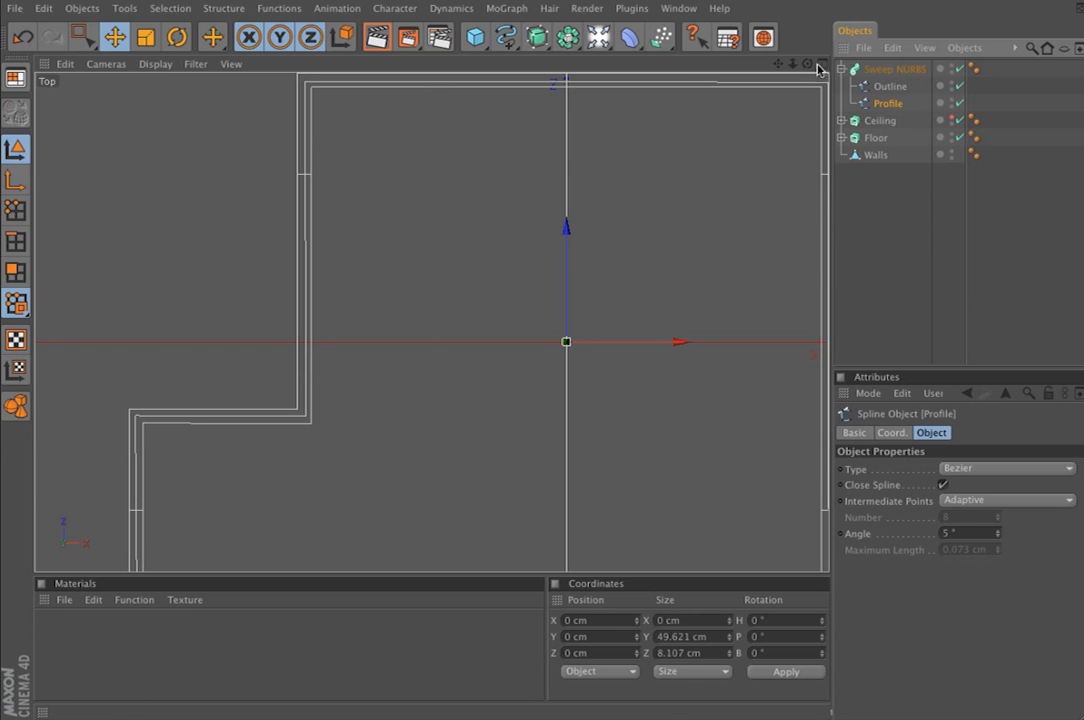
left_click(821, 63)
left_click(421, 63)
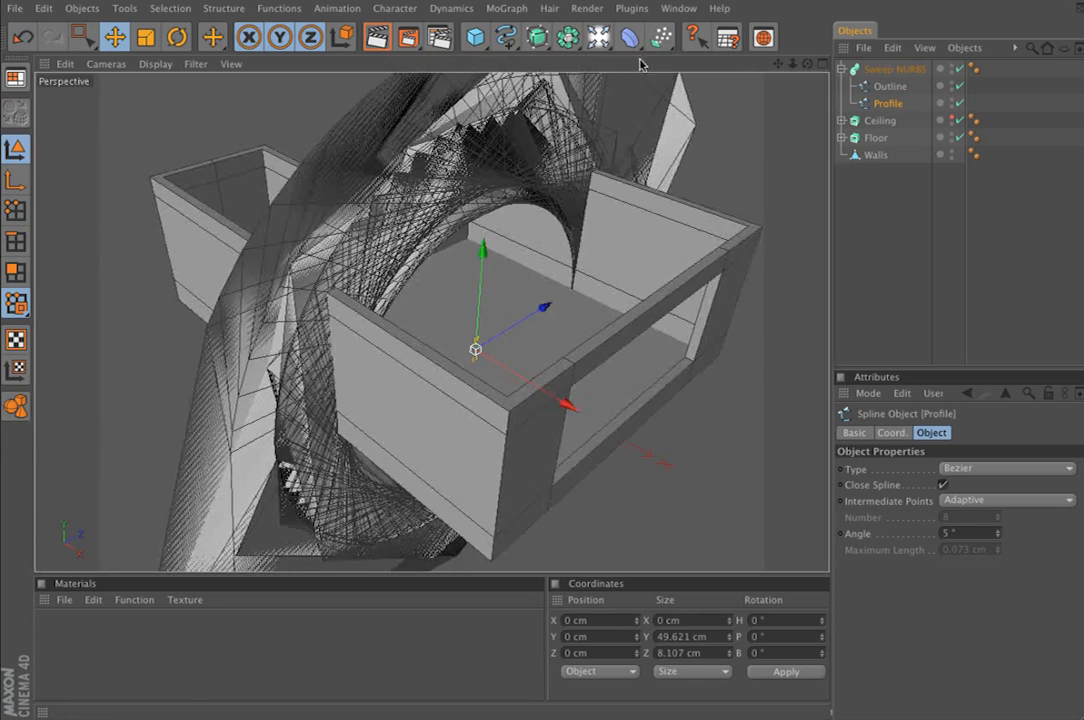
left_click_drag(897, 84, 892, 80)
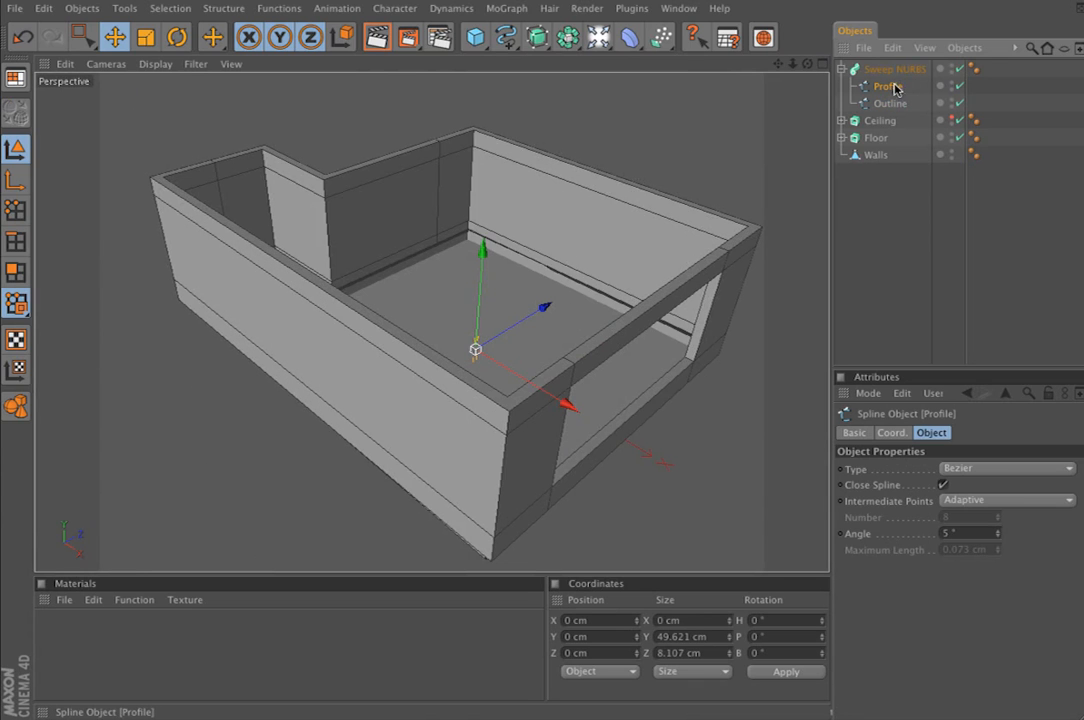
Set the H rotation of the Profile spline's object axis to 90° in Object Axis mode
right_click_drag(447, 160, 575, 160, "alt")
middle_click_drag(447, 160, 729, 266, "alt")
right_click_drag(447, 160, 540, 160, "alt")
right_click_drag(370, 178, 440, 178, "alt")
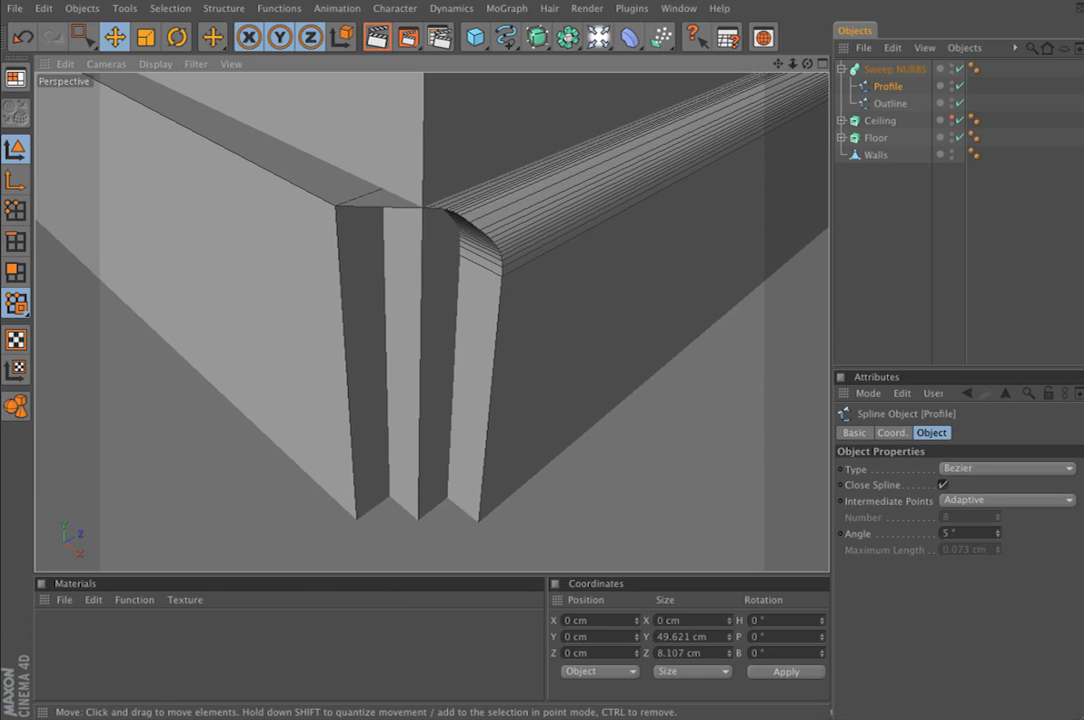
left_click(15, 180)
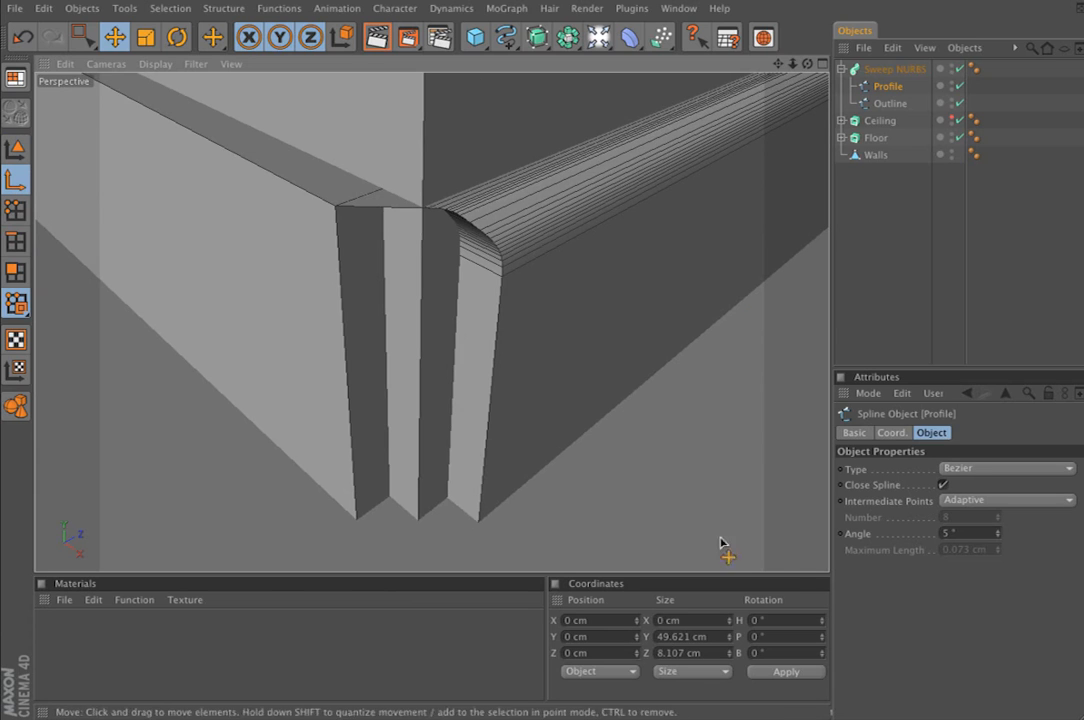
double_click(787, 620)
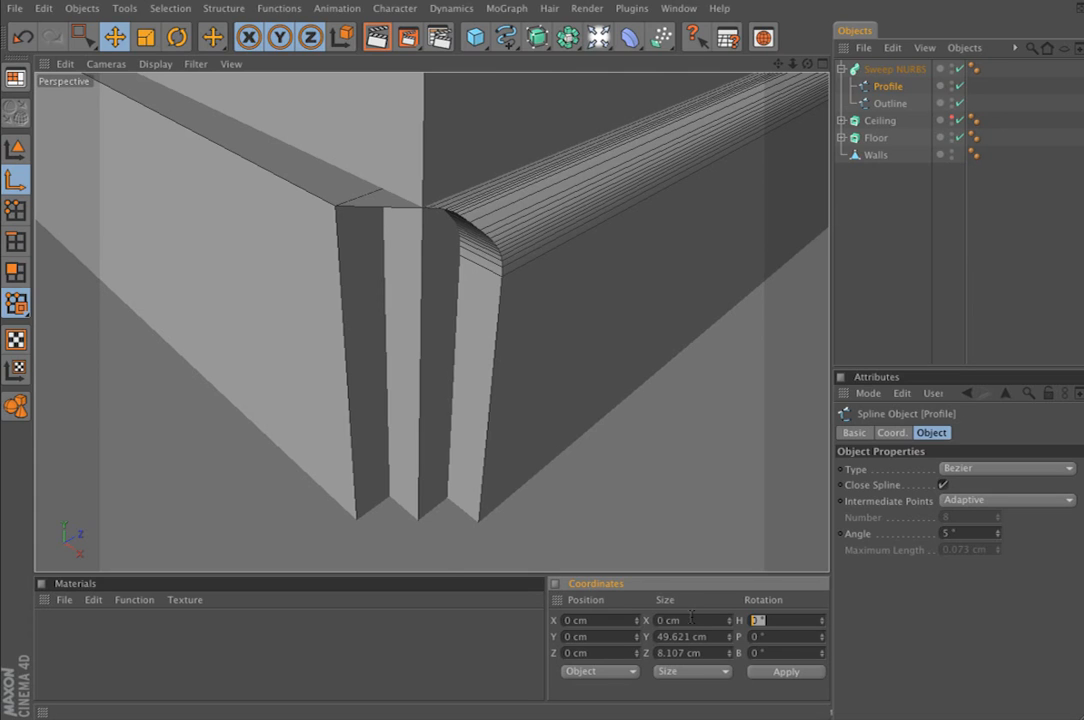
key("Return")
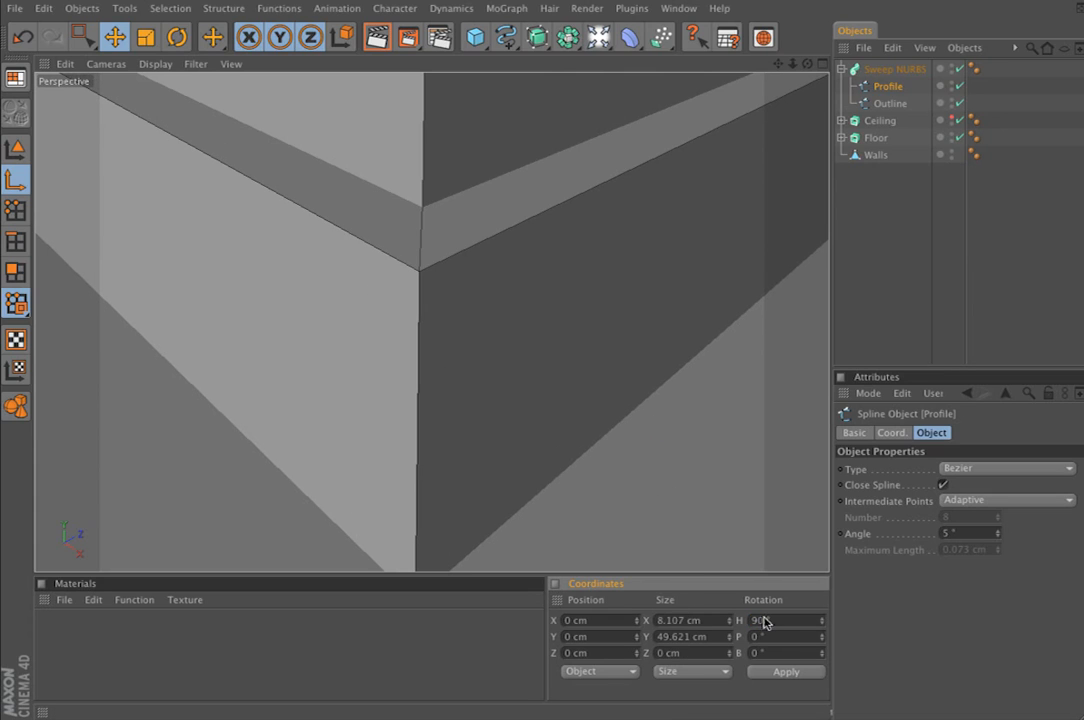
Set the P rotation of the Profile spline's axis to 180°, check the room corner and return to Model mode
type("180")
key("Return")
right_click_drag(543, 325, 465, 330, "alt")
left_click_drag(300, 320, 255, 165, "alt")
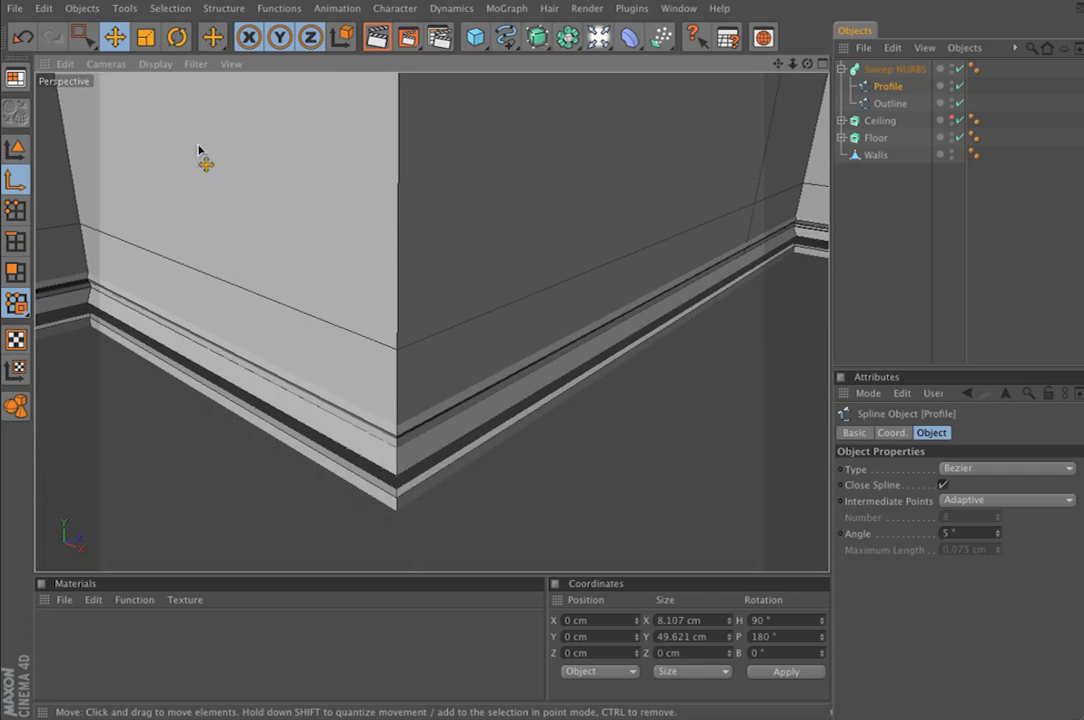
left_click(15, 150)
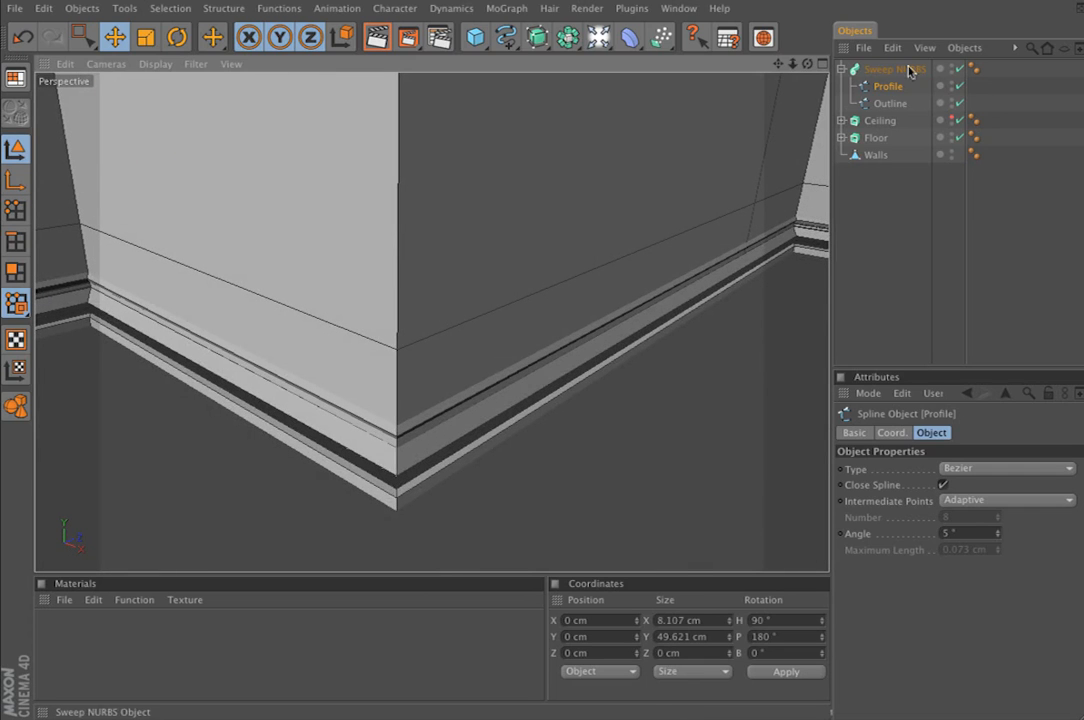
Lock X and Z movement and raise the Sweep NURBS along Y to about 26.6 cm
left_click(894, 69)
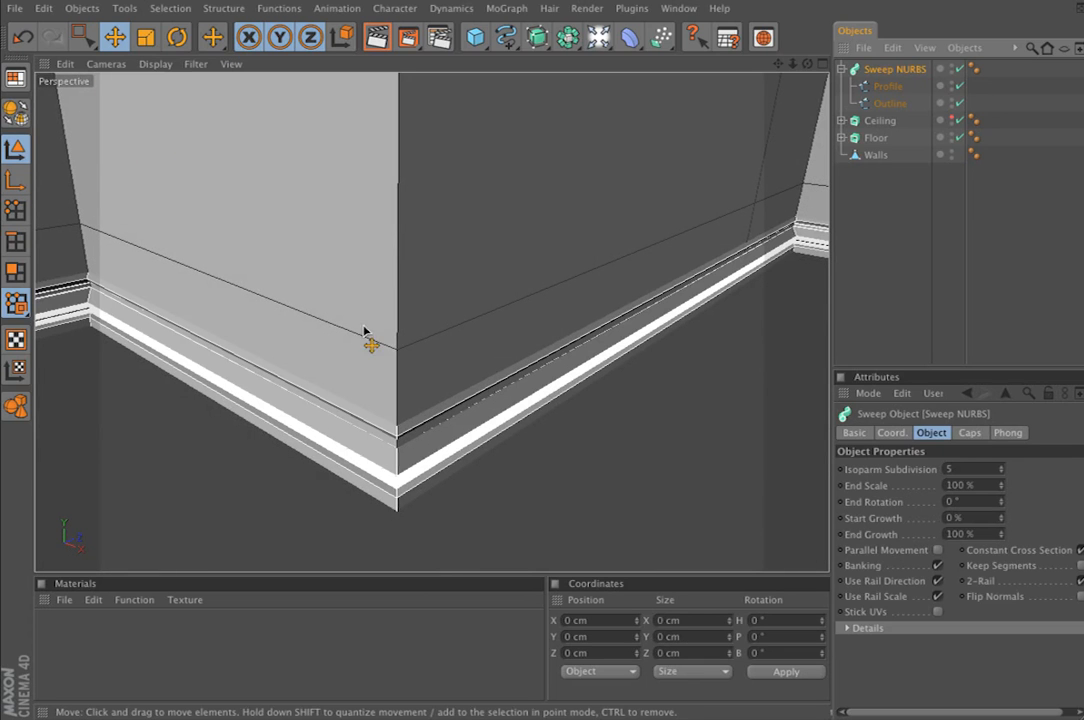
left_click(252, 36)
left_click(305, 37)
left_click_drag(461, 267, 478, 258, "alt")
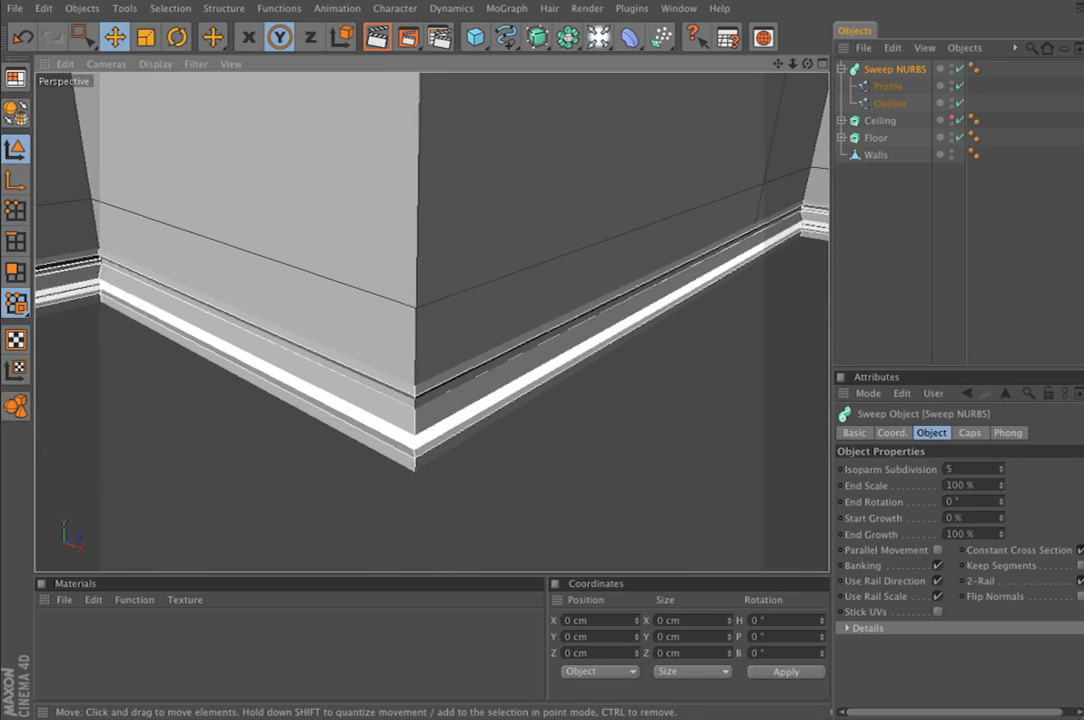
right_click_drag(418, 197, 498, 191, "alt")
left_click_drag(470, 279, 477, 259, "alt")
left_click_drag(422, 318, 422, 157)
Scale the Profile spline down uniformly in the Front view to about 2.4 × 14.7 cm
middle_click(514, 327)
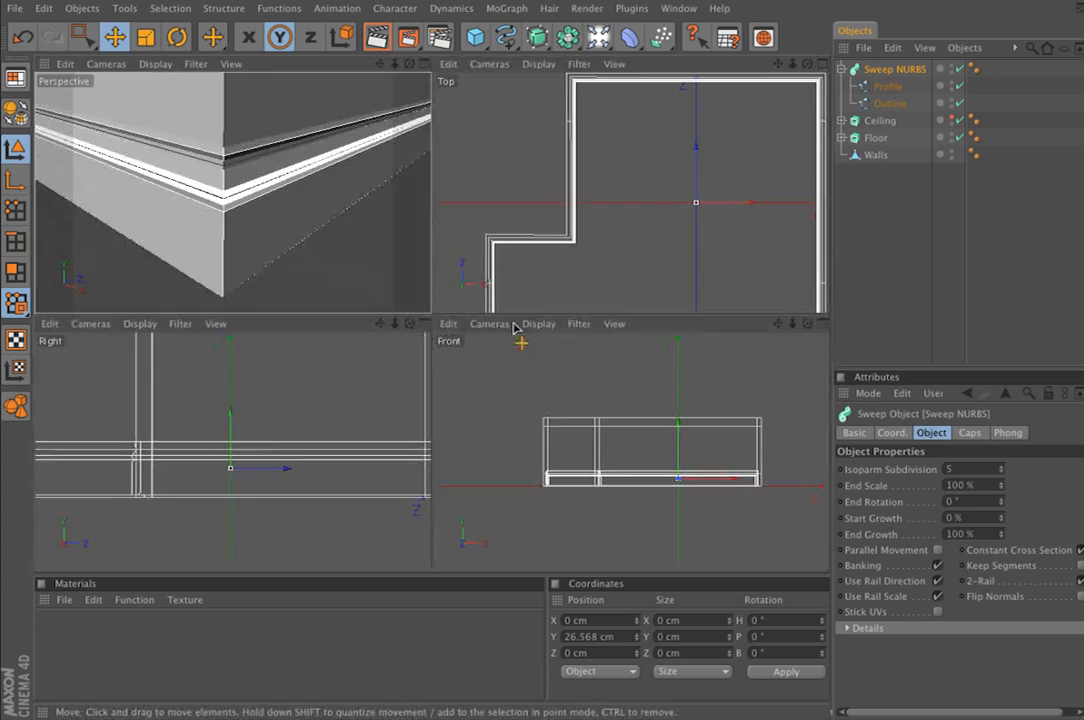
left_click(824, 326)
right_click_drag(461, 402, 802, 142, "alt")
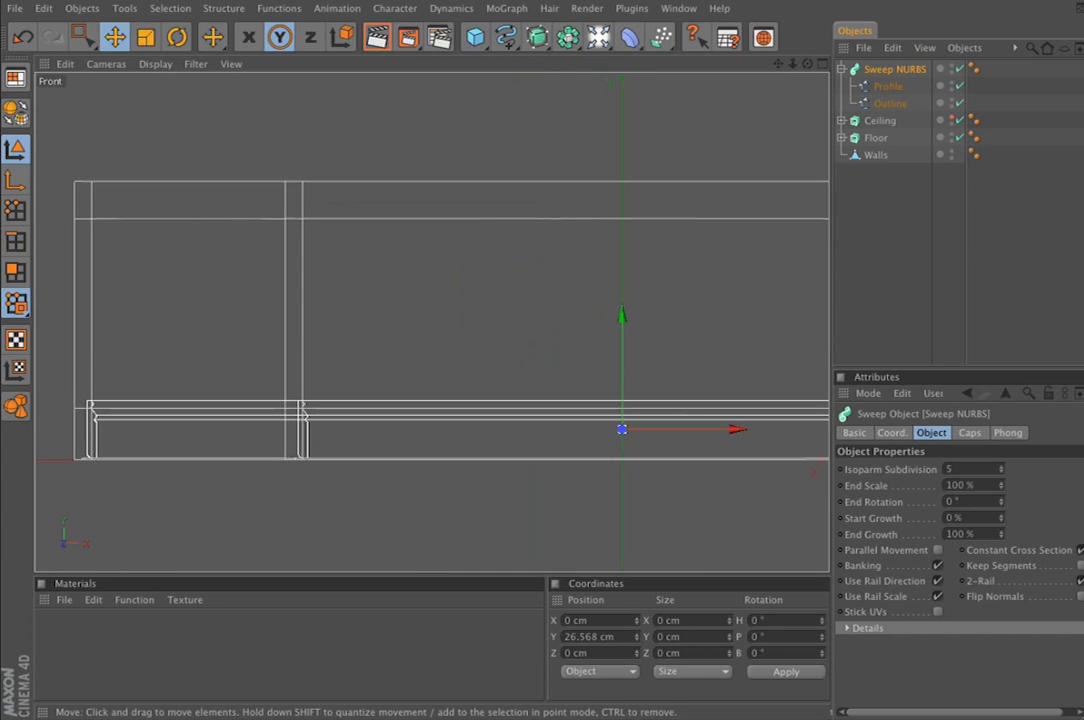
left_click(888, 86)
left_click(148, 38)
left_click_drag(380, 270, 276, 270)
middle_click_drag(585, 326, 382, 239, "alt")
right_click_drag(382, 239, 705, 196, "alt")
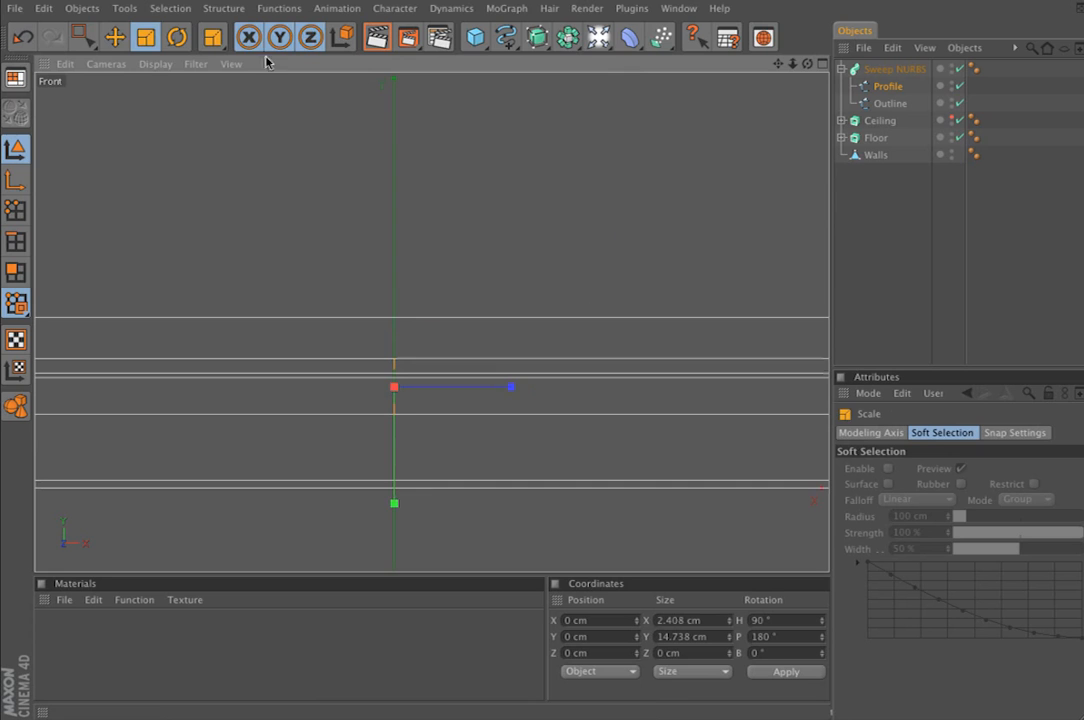
Lower the resized Sweep NURBS along Y in the Perspective view to about 9 cm, toward the floor
left_click(115, 38)
left_click(825, 64)
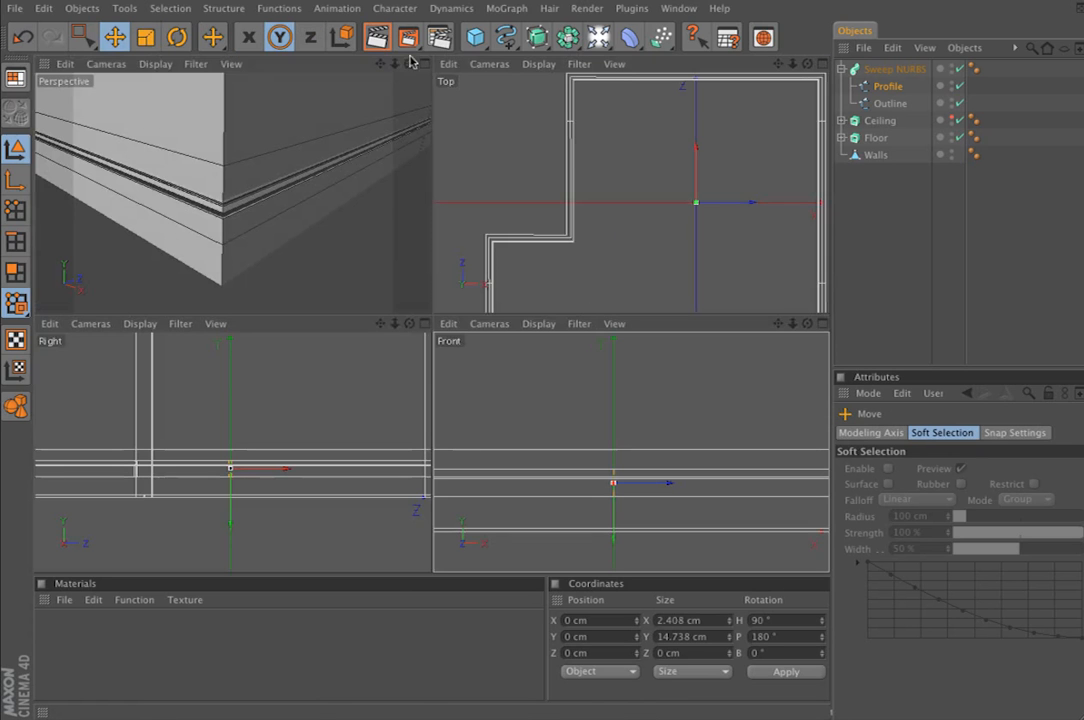
left_click(425, 63)
right_click_drag(418, 241, 290, 250, "alt")
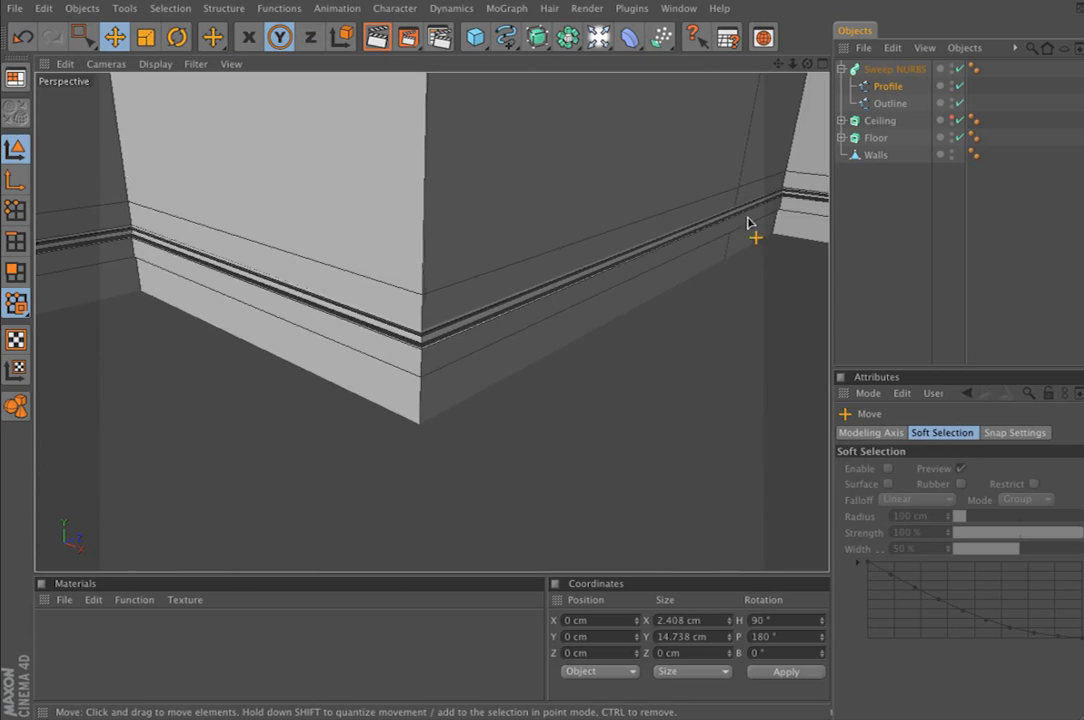
left_click(896, 70)
left_click_drag(300, 190, 300, 242)
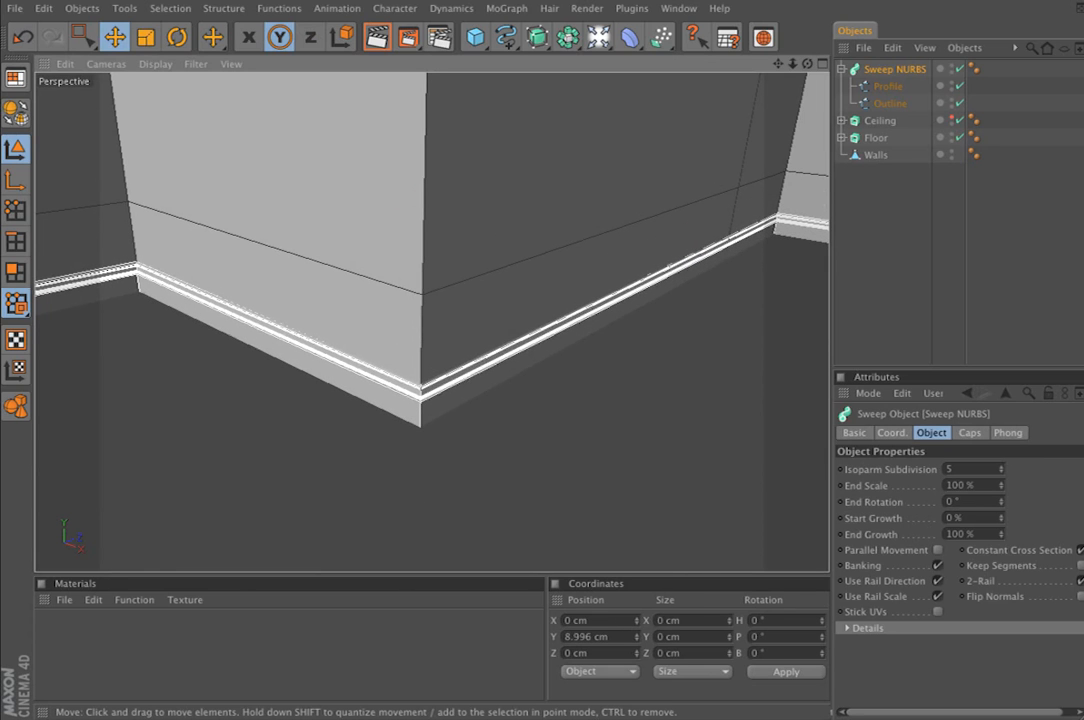
Deselect everything and show the skirting close up at a wall corner in Gouraud Shading (Lines)
left_click(907, 260)
left_click_drag(605, 230, 666, 253, "alt")
right_click_drag(577, 273, 660, 272, "alt")
mouse_move(580, 316)
middle_mouse_down("alt")
mouse_move(500, 350)
mouse_move(545, 315)
mouse_move(523, 426)
middle_mouse_up("alt")
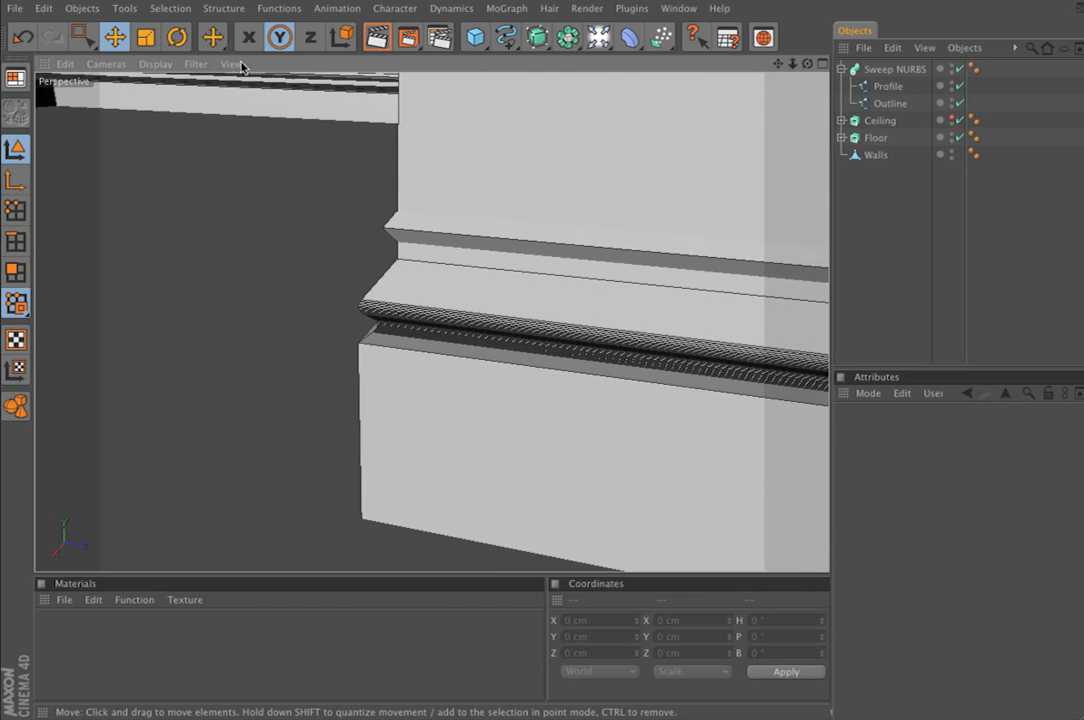
left_click(164, 67)
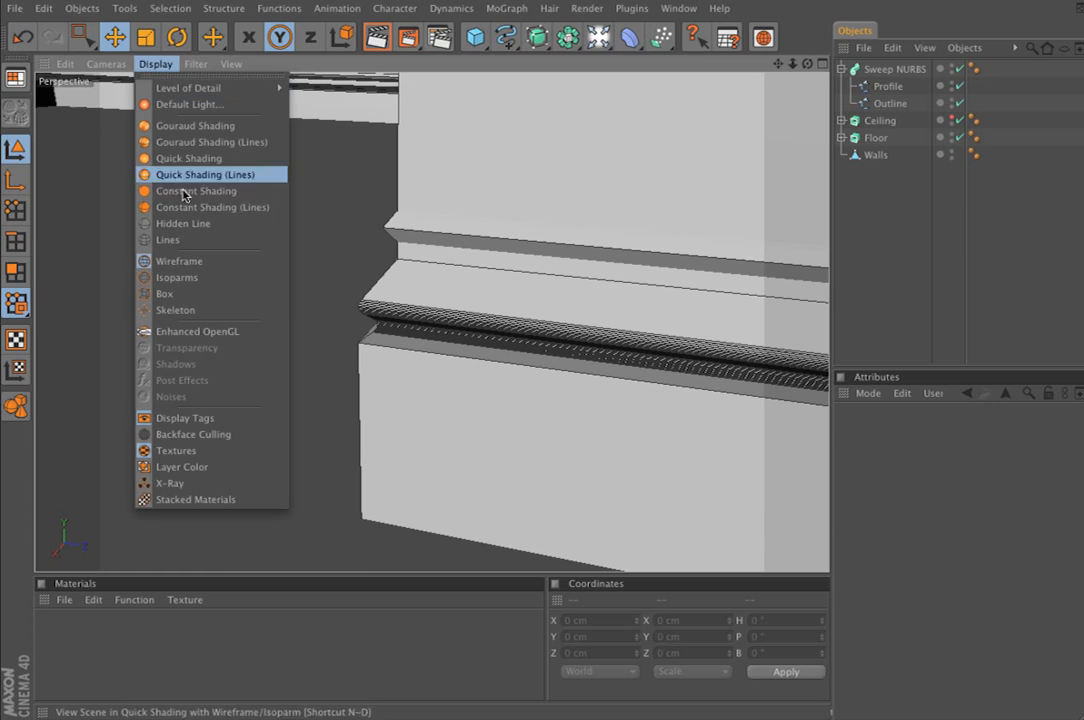
left_click(204, 143)
Select the Sweep NURBS and examine its moulding profile and fit against the walls around the room corner
left_click_drag(494, 229, 504, 155, "alt")
left_click(478, 281)
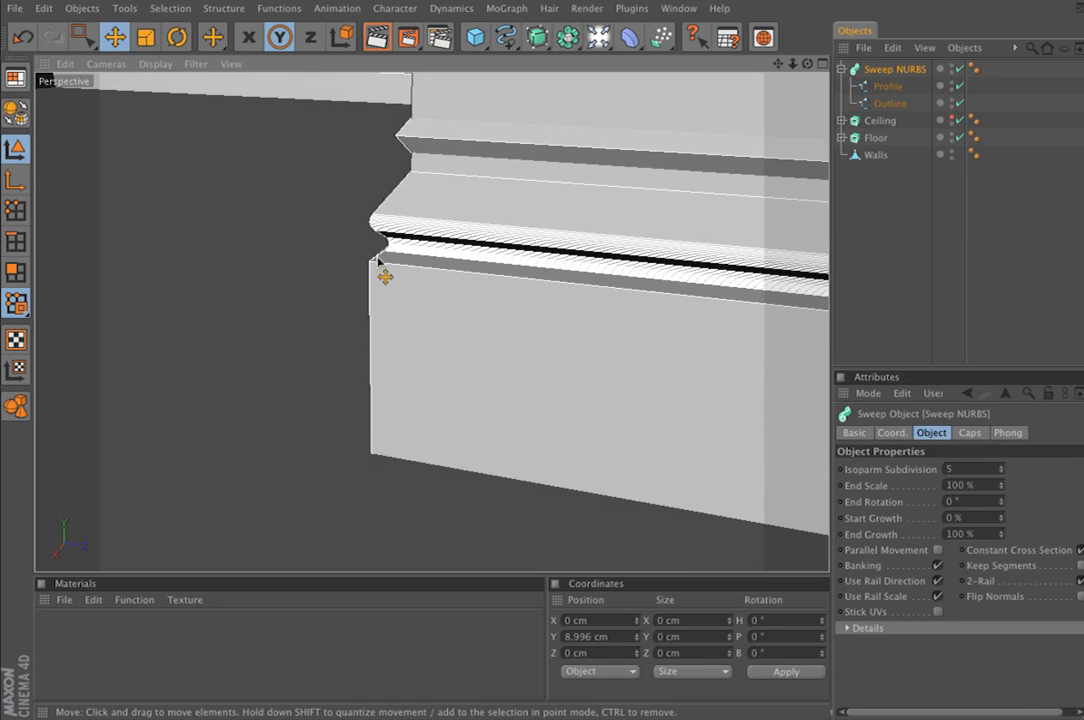
right_click_drag(480, 216, 444, 216, "alt")
left_click_drag(518, 274, 552, 294, "alt")
middle_click_drag(552, 294, 313, 223, "alt")
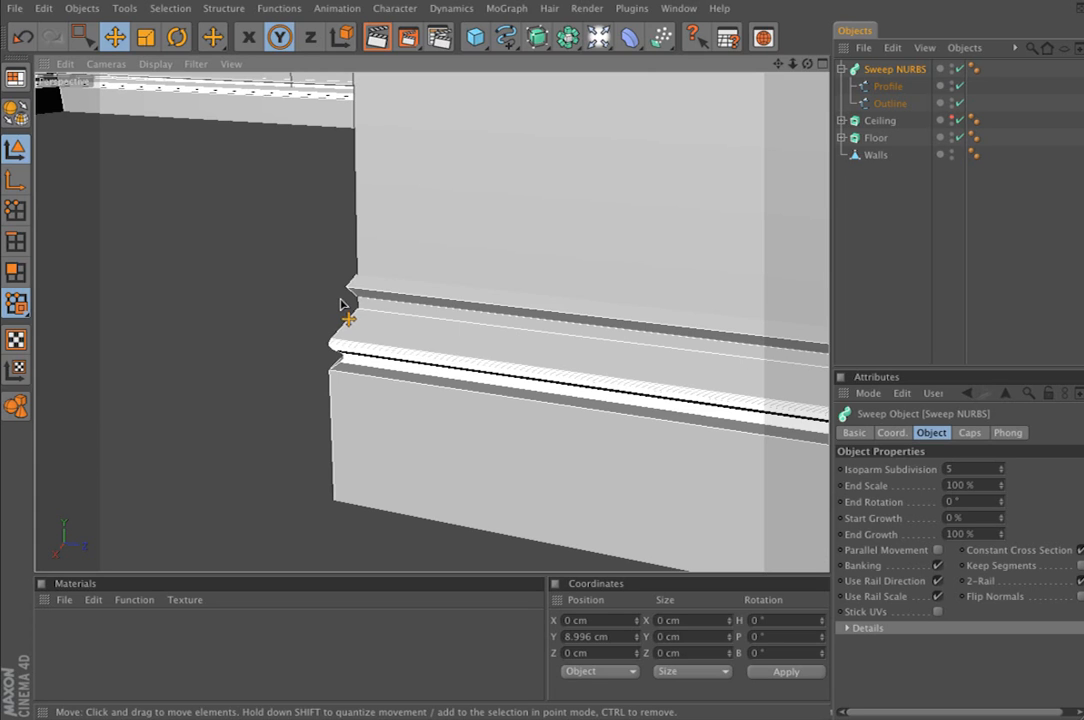
right_click_drag(473, 300, 500, 310, "alt")
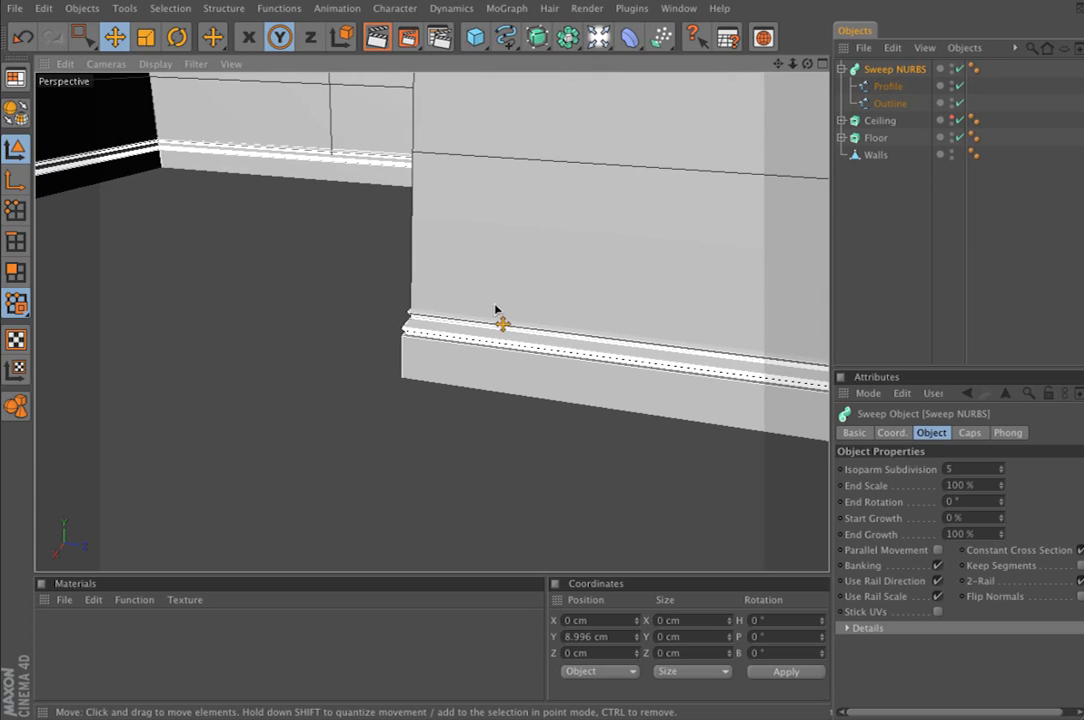